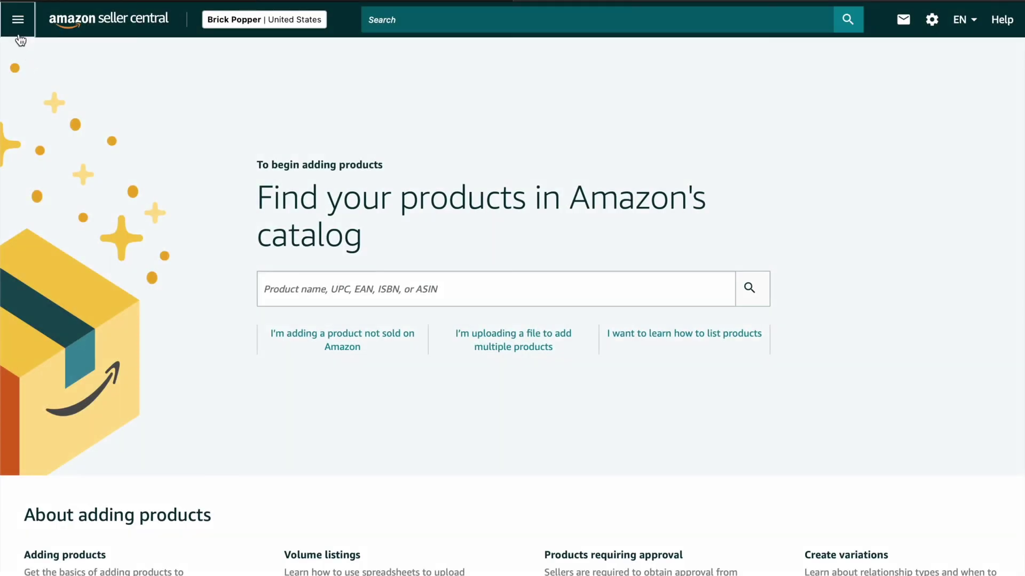
Step: Use Catalog > Add Products via Upload to get the Amazon.com template for products not in Amazon's catalog
left_click(20, 32)
mouse_move(106, 64)
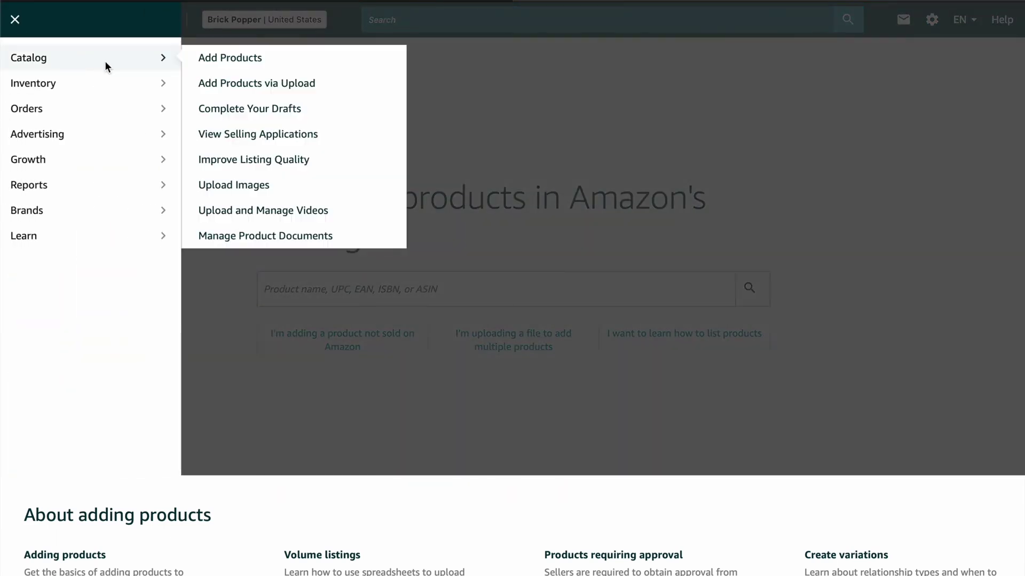
left_click(337, 86)
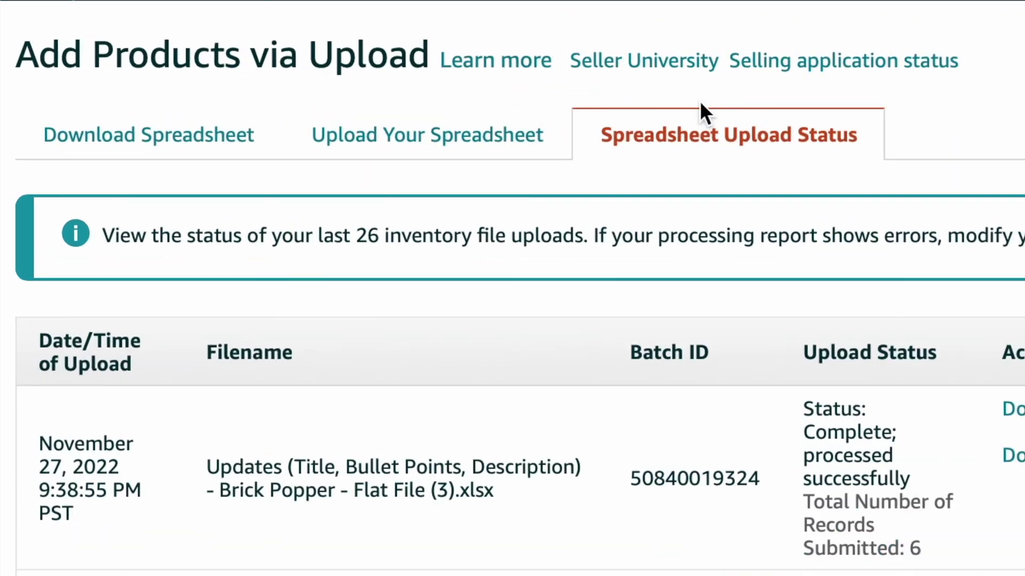
left_click(245, 142)
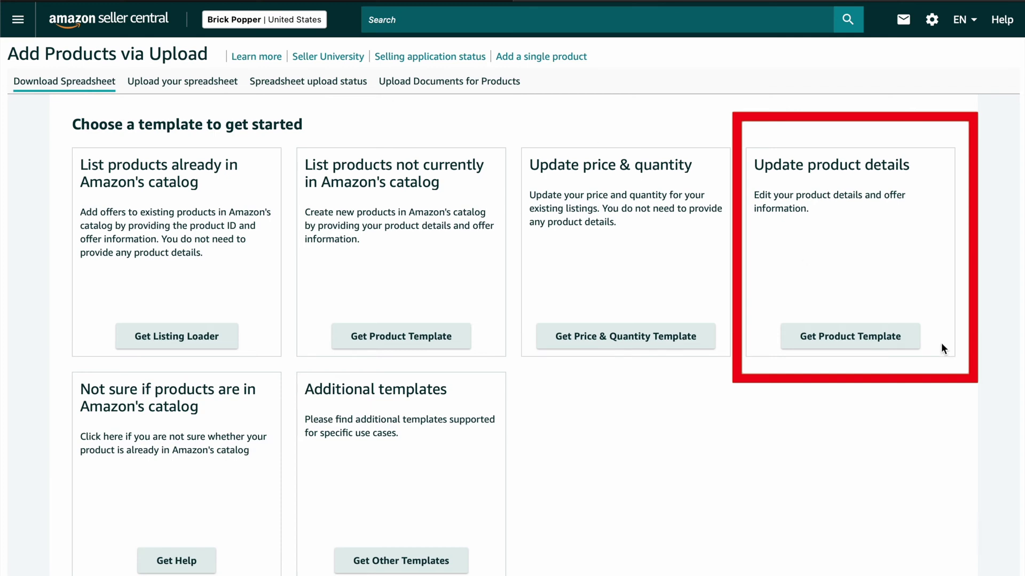
left_click(911, 340)
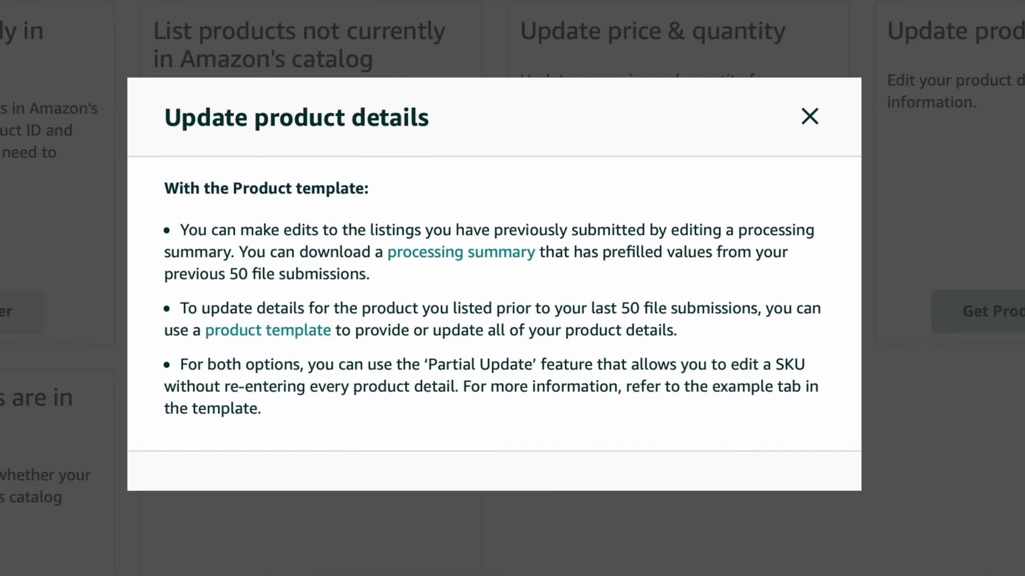
left_click(309, 333)
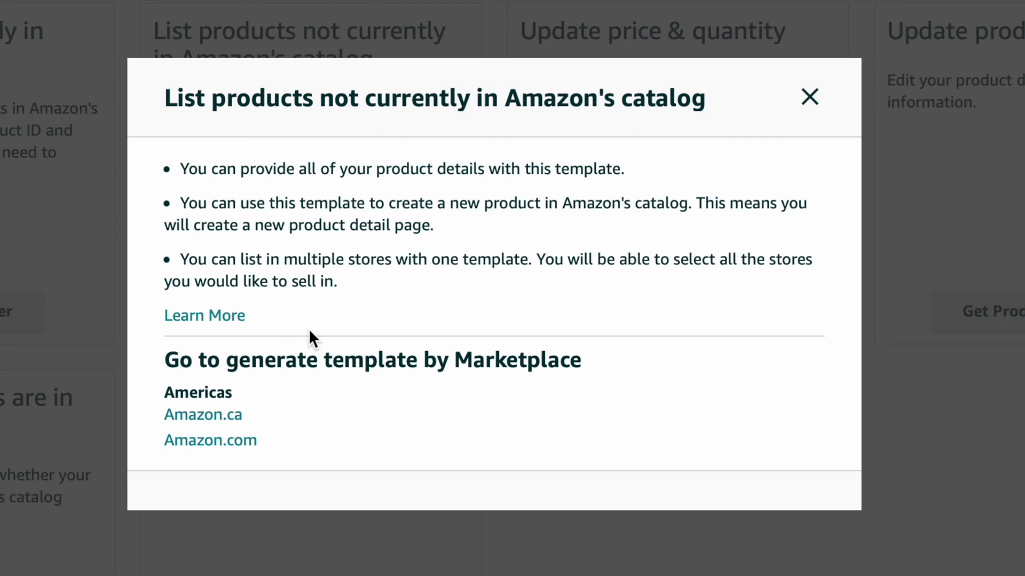
left_click(216, 440)
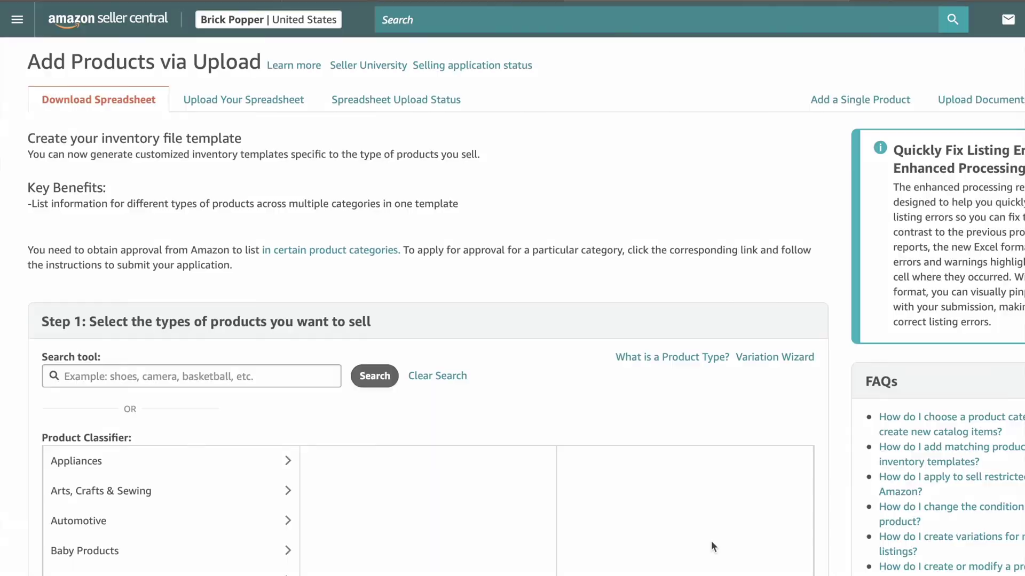
Step: Search product types for 'lego tool', then add and clear the TOY BUILDING BLOCK type
scroll(711, 543, "down", 3)
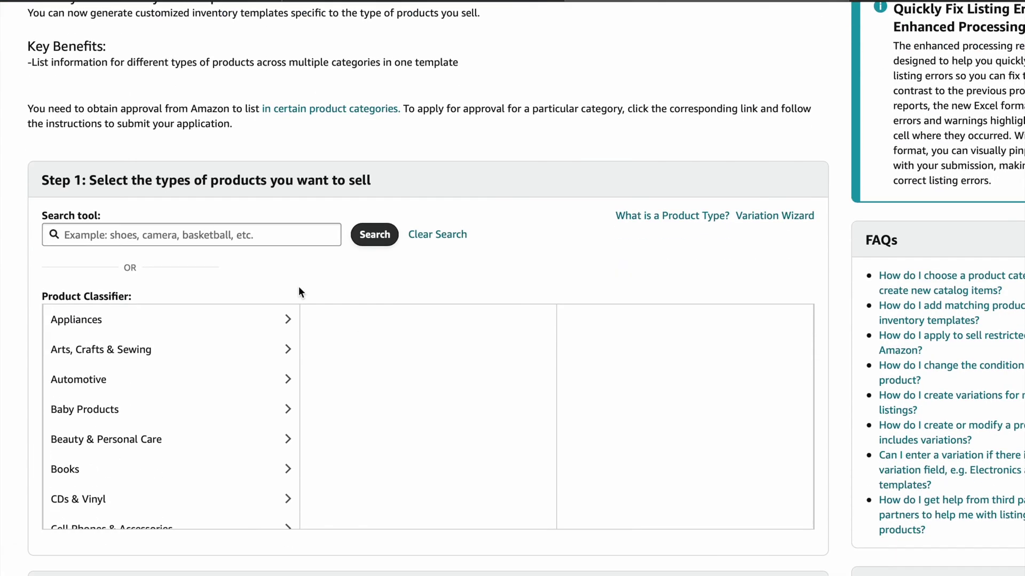
left_click(222, 232)
type("lego tool")
left_click(373, 238)
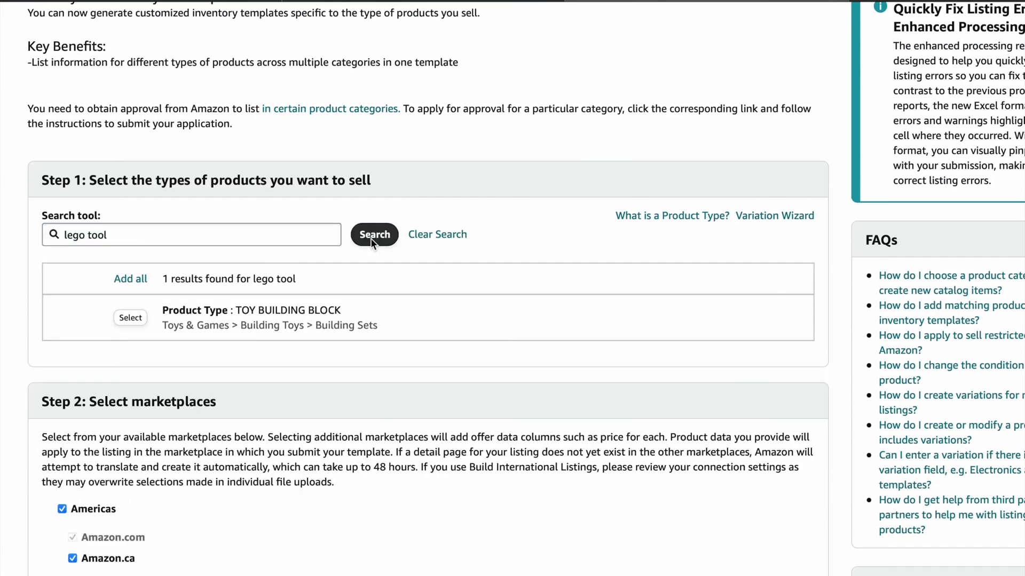
left_click(133, 317)
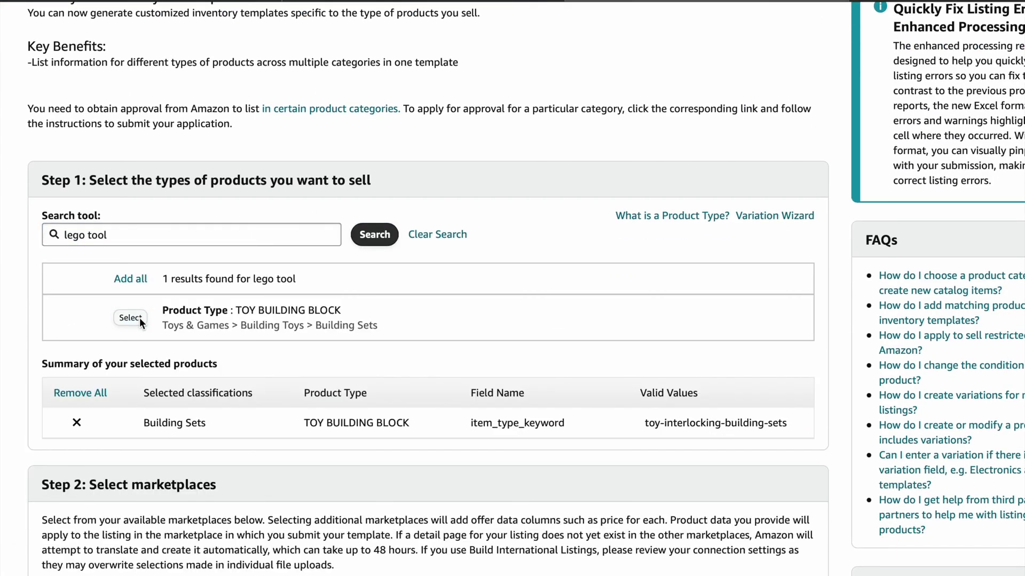
left_click(97, 393)
Step: Clear the search and browse the classifier to Toys & Games > Building Toys for Building Sets
left_click(451, 236)
scroll(182, 431, "down", 5)
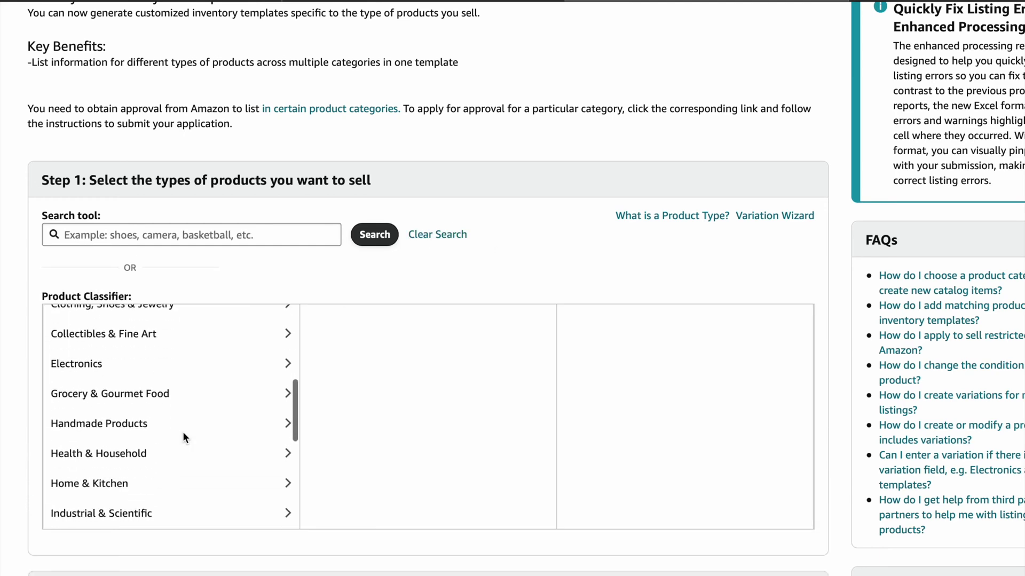
scroll(183, 437, "down", 5)
left_click(183, 500)
left_click(456, 385)
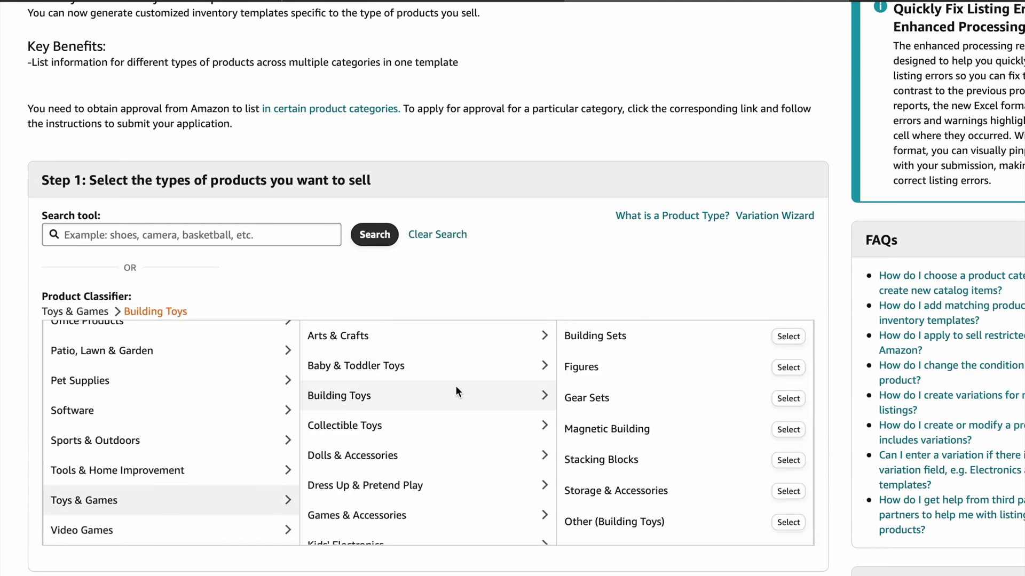
scroll(694, 331, "down", 3)
scroll(670, 264, "down", 4)
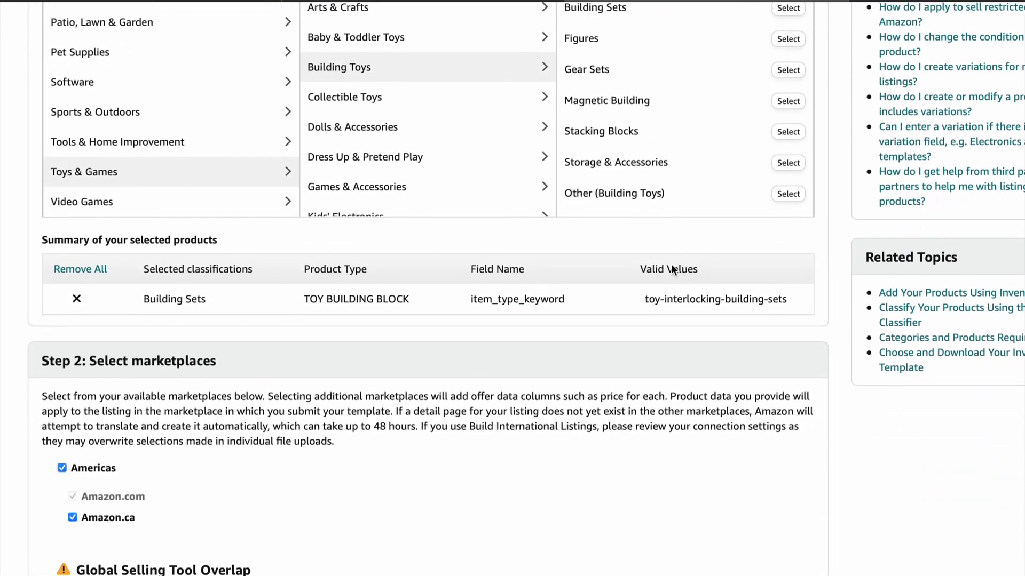
scroll(671, 265, "down", 1)
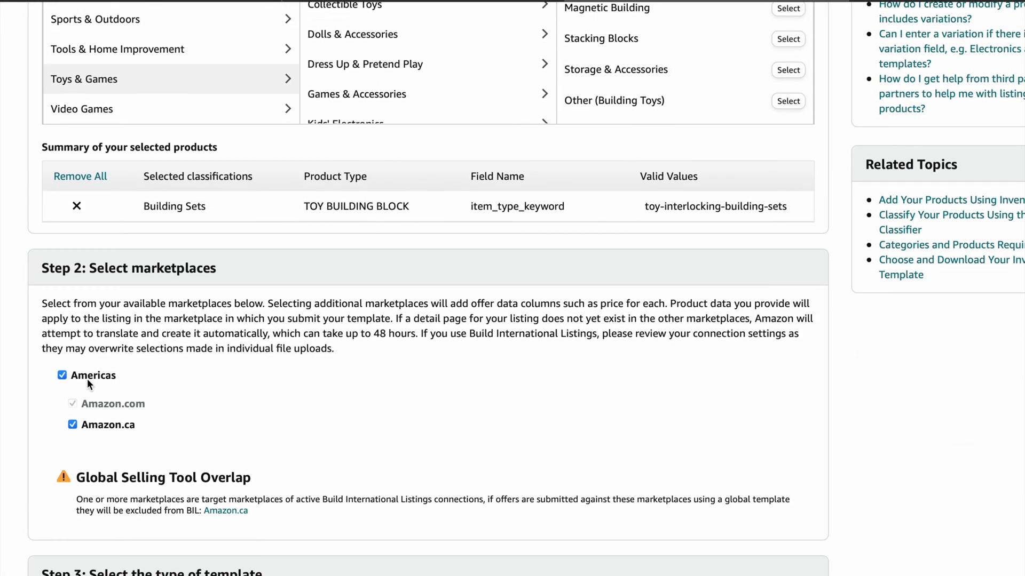
scroll(252, 442, "down", 5)
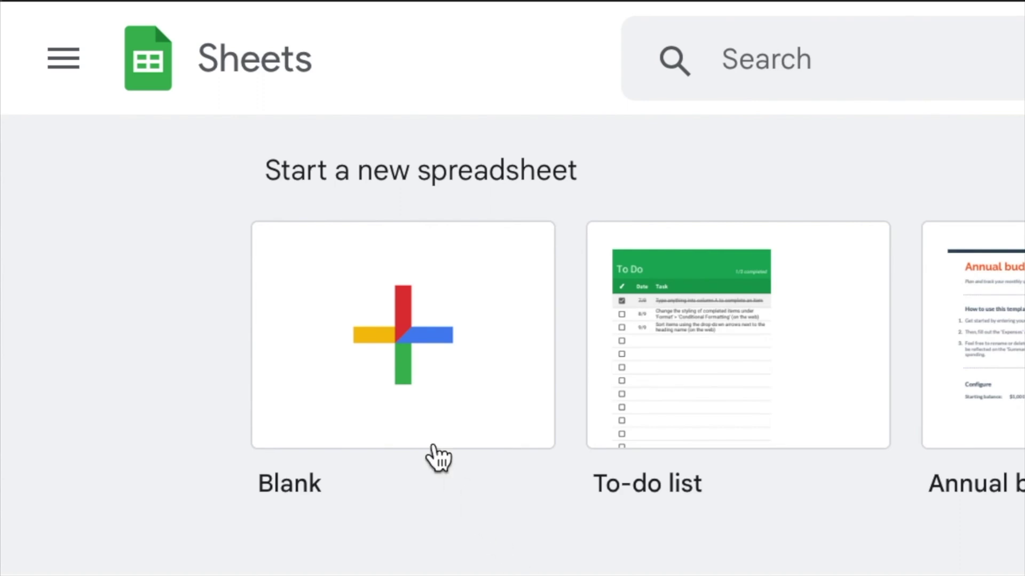
Step: Create a blank spreadsheet and import CatnipToys.xlsm through File > Import > Upload
left_click(416, 412)
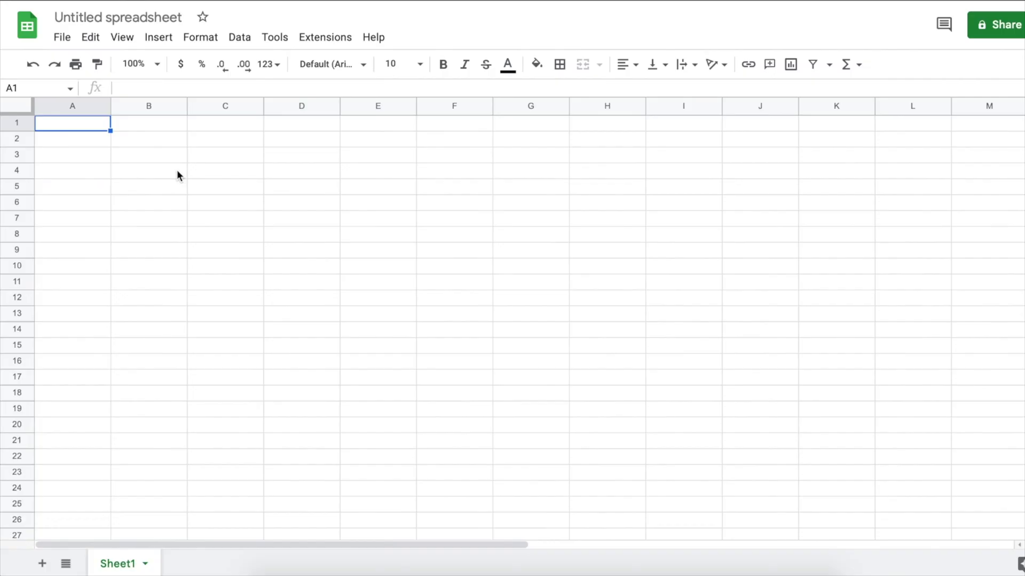
left_click(62, 37)
left_click(146, 116)
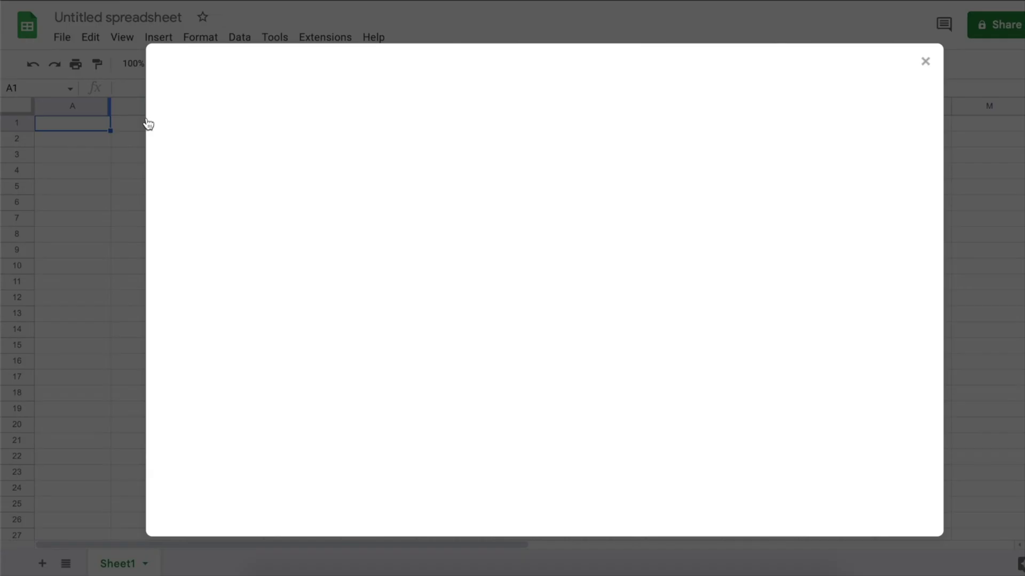
left_click(418, 104)
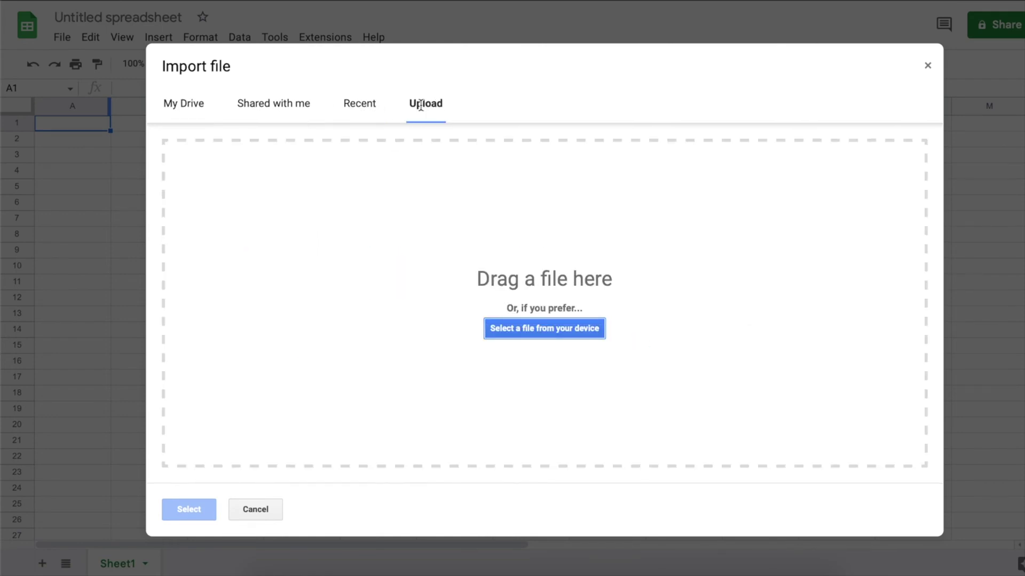
left_click_drag(418, 104, 533, 278)
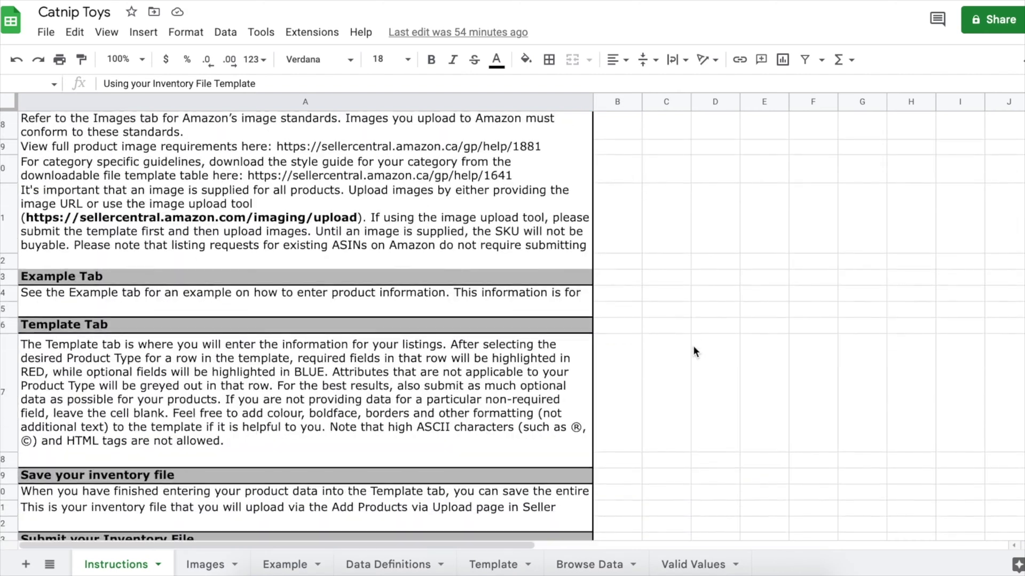
scroll(693, 347, "down", 3)
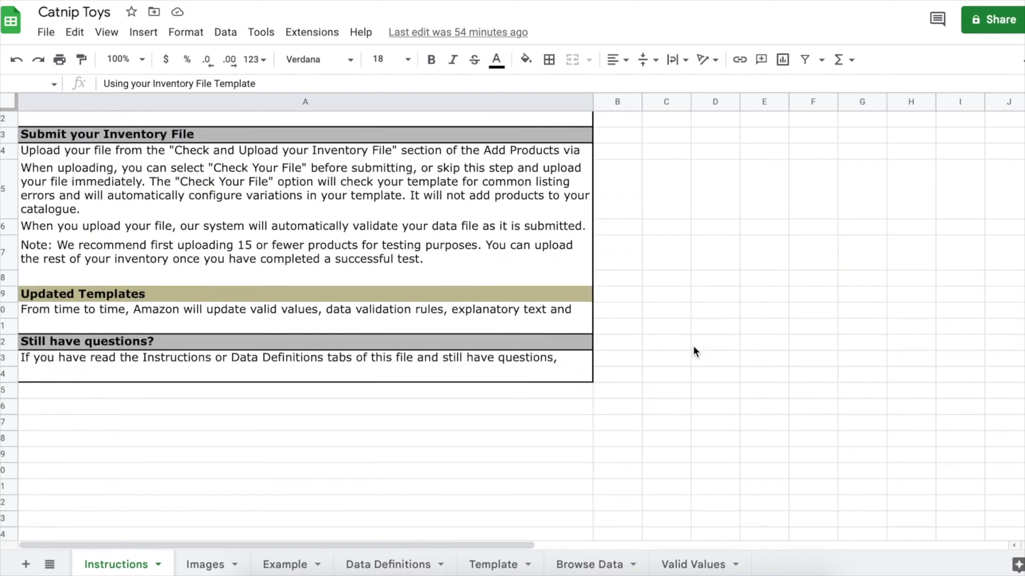
Step: Scroll through the Catnip Toys Instructions, Images and Example sheets, ending on Data Definitions
scroll(693, 346, "up", 8)
scroll(692, 345, "up", 2)
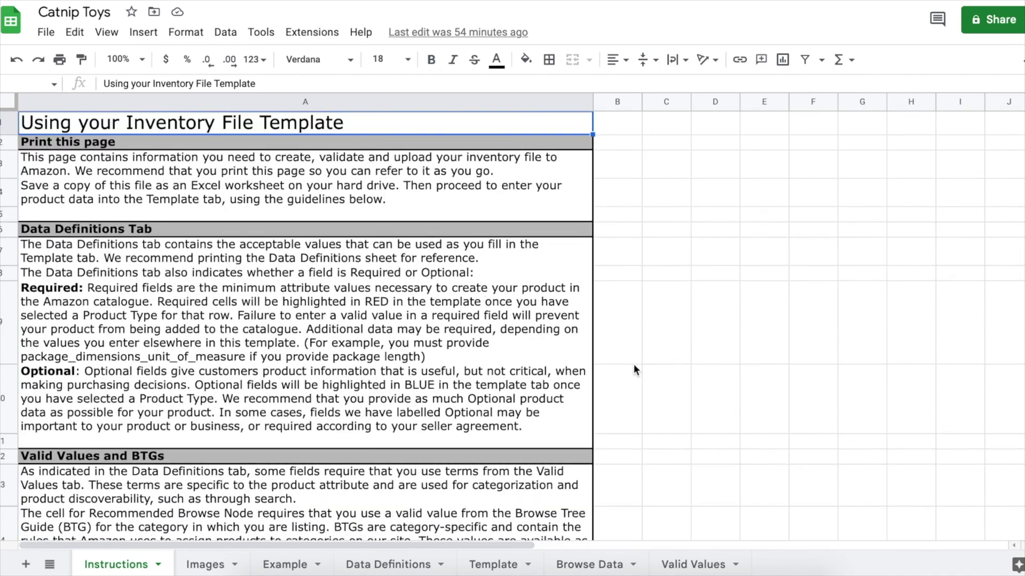
left_click(205, 565)
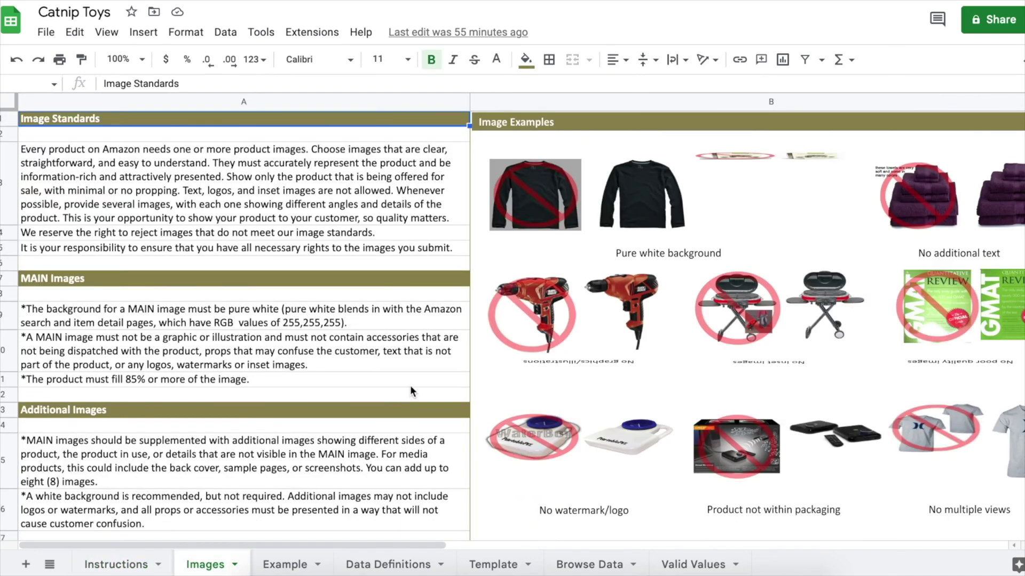
scroll(410, 385, "down", 10)
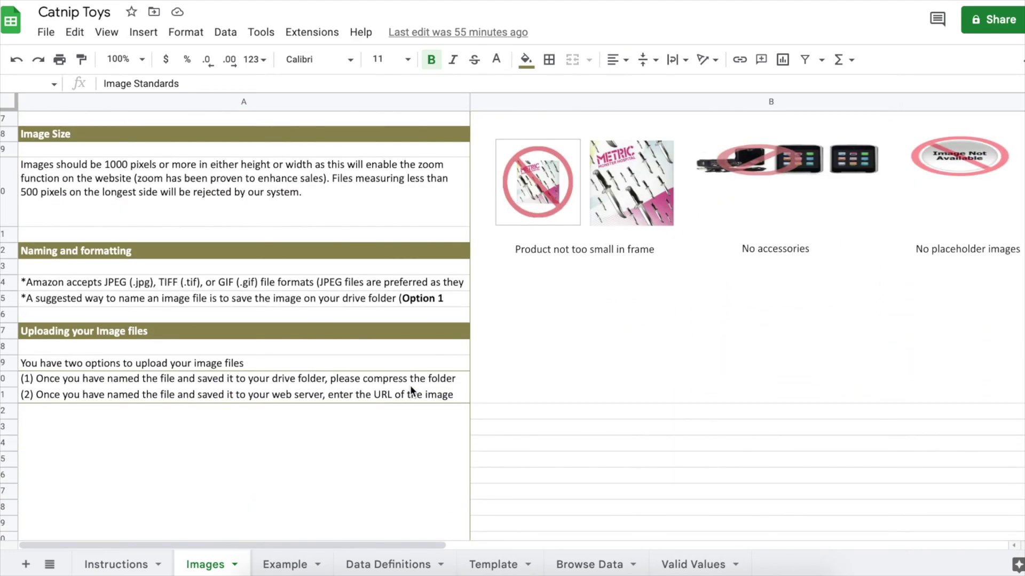
scroll(410, 385, "up", 10)
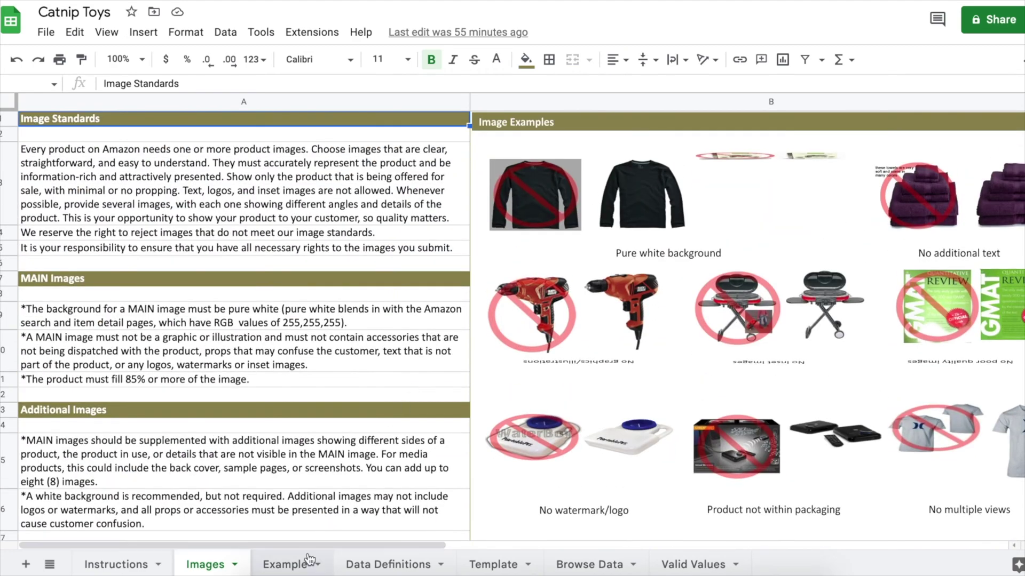
left_click(284, 565)
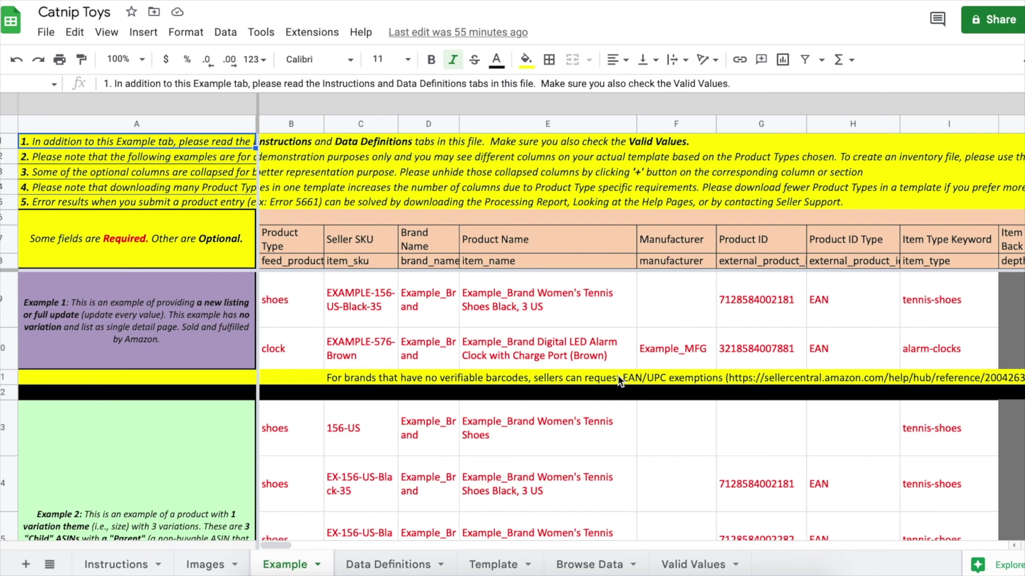
scroll(617, 374, "down", 5)
scroll(617, 375, "down", 10)
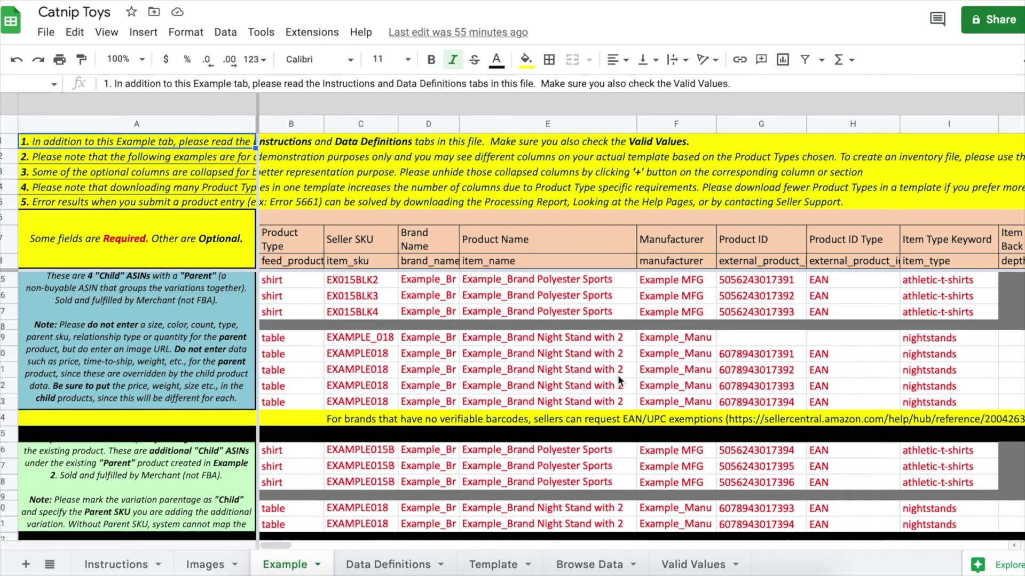
scroll(617, 374, "down", 5)
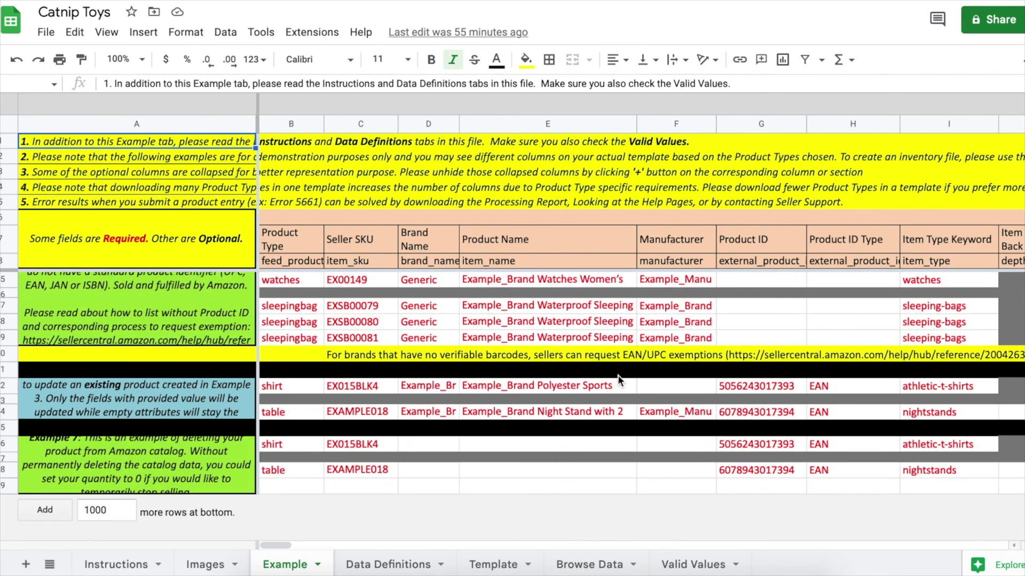
left_click(392, 565)
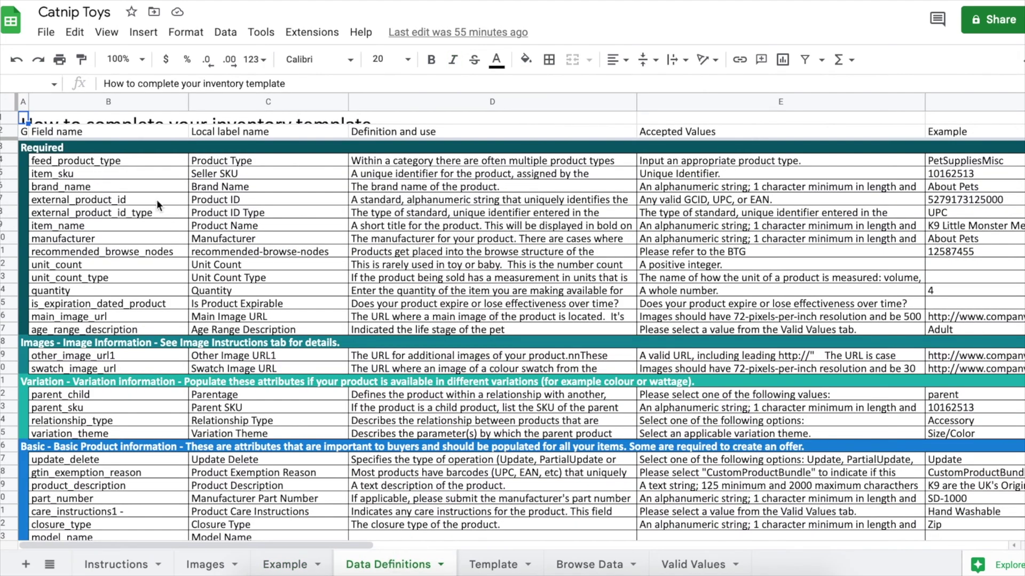
Step: Check in Data Definitions that brand name is required and age range description is optional
left_click(122, 188)
left_click(238, 186)
left_click(470, 187)
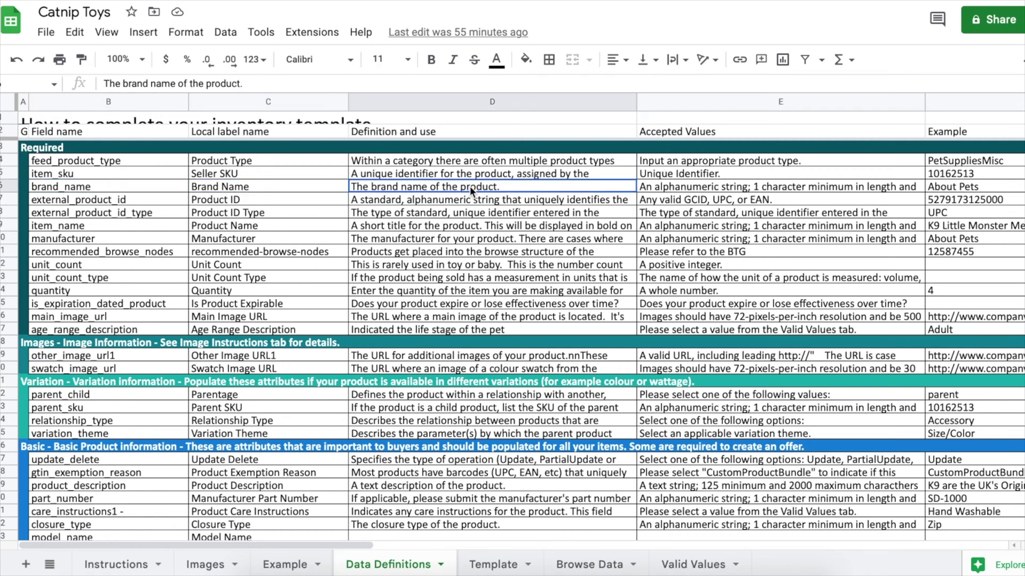
scroll(574, 193, "right", 10)
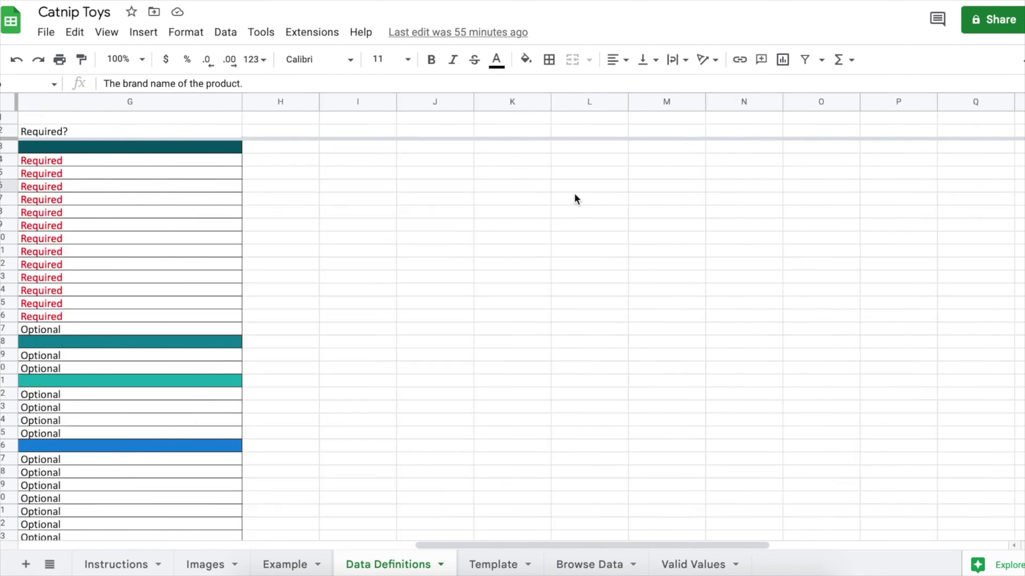
scroll(574, 193, "left", 6)
left_click(597, 187)
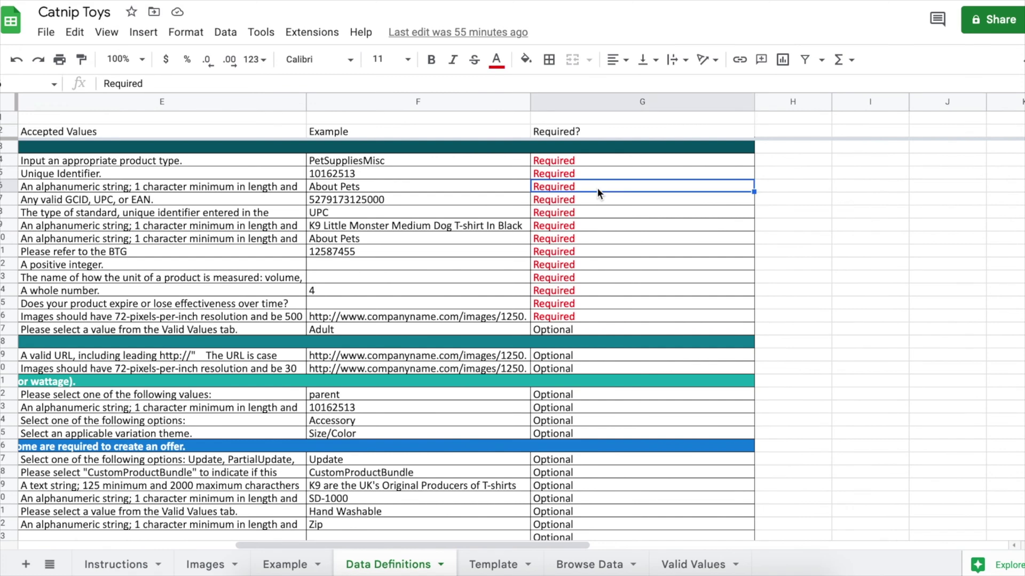
left_click(601, 329)
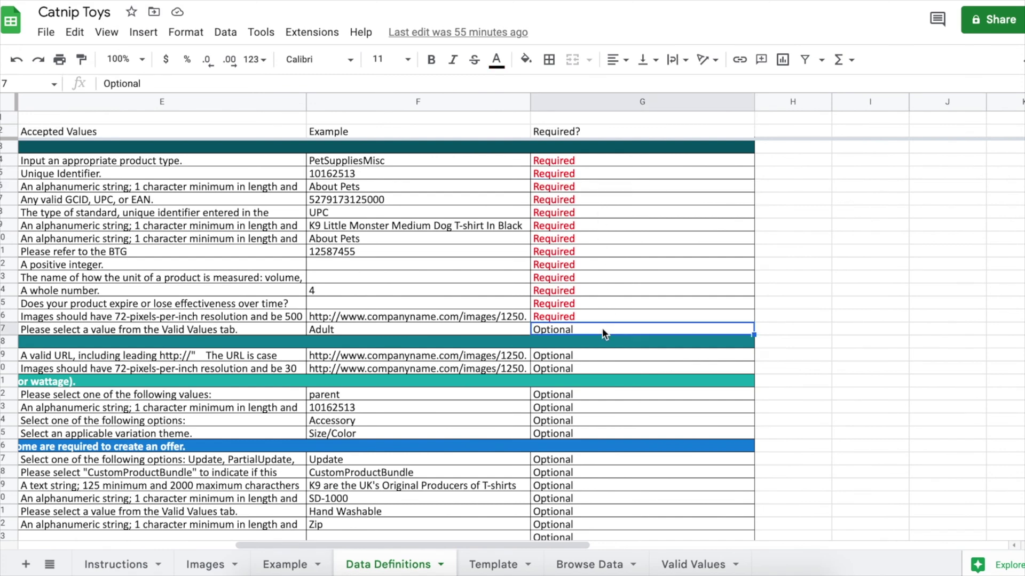
left_click(481, 553)
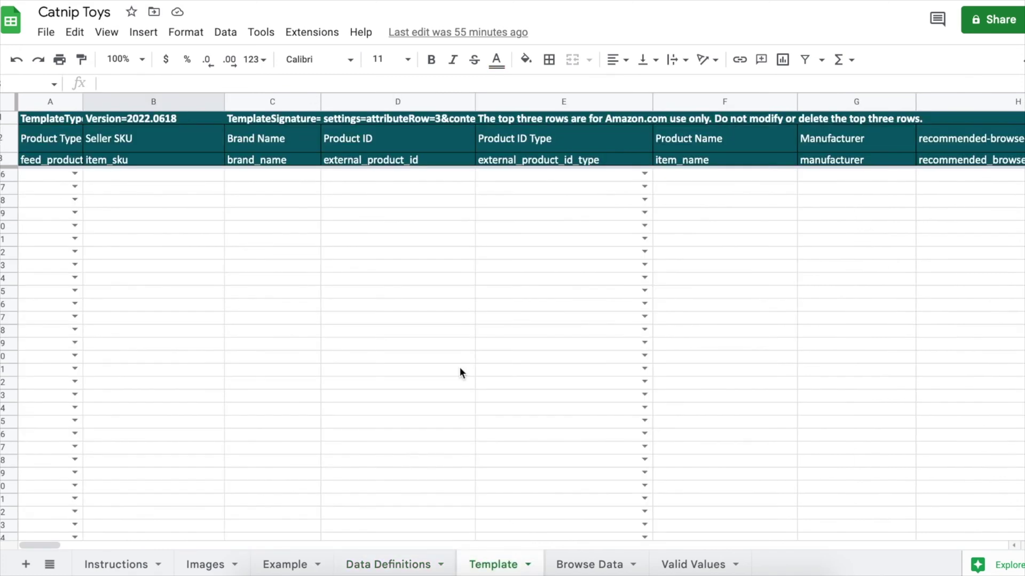
scroll(460, 367, "right", 15)
scroll(459, 367, "up", 5)
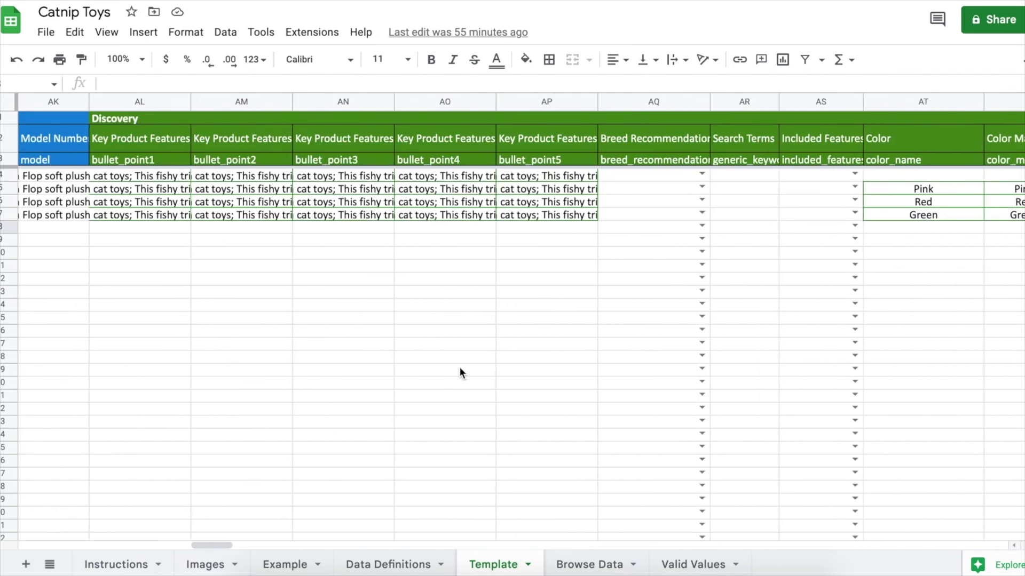
scroll(459, 367, "right", 4)
left_click(565, 565)
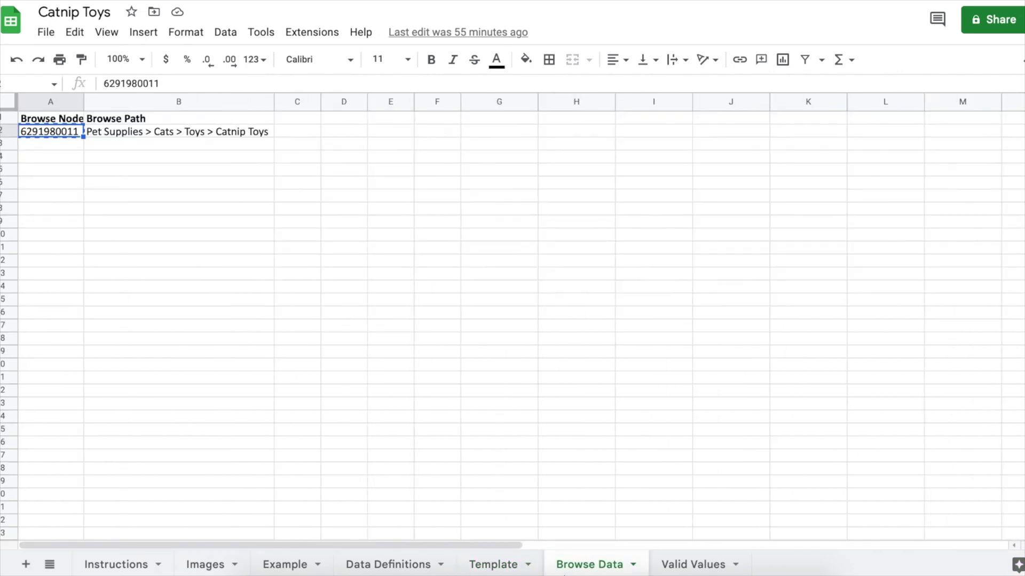
left_click(170, 235)
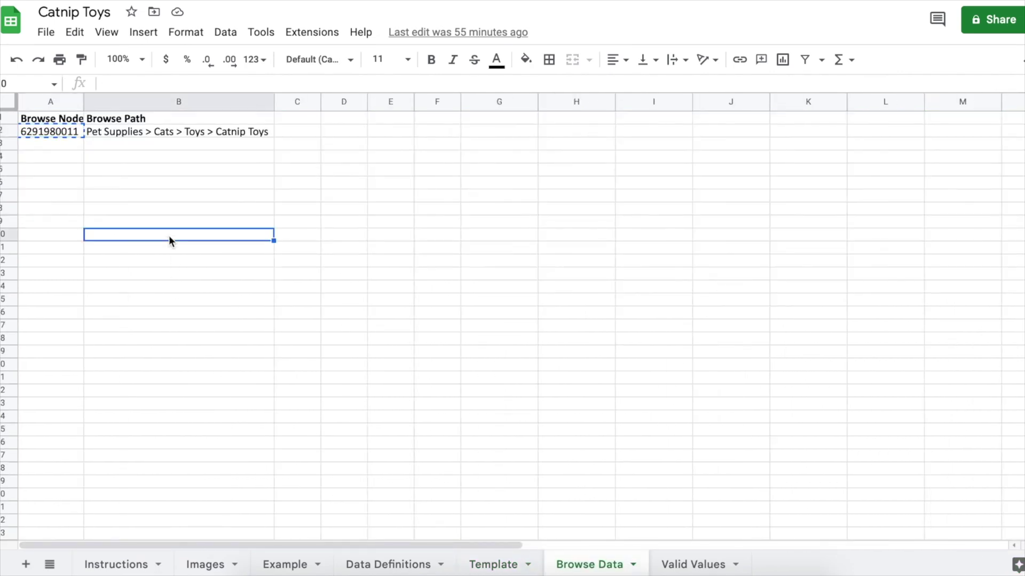
left_click(66, 134)
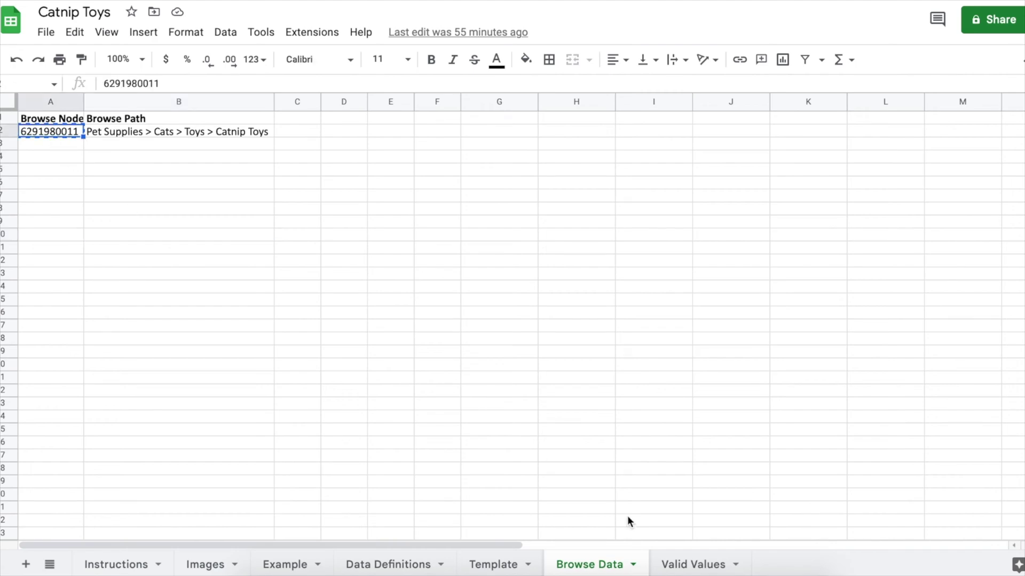
Step: Review the Product ID Type options on the Valid Values sheet, noting EAN
left_click(687, 571)
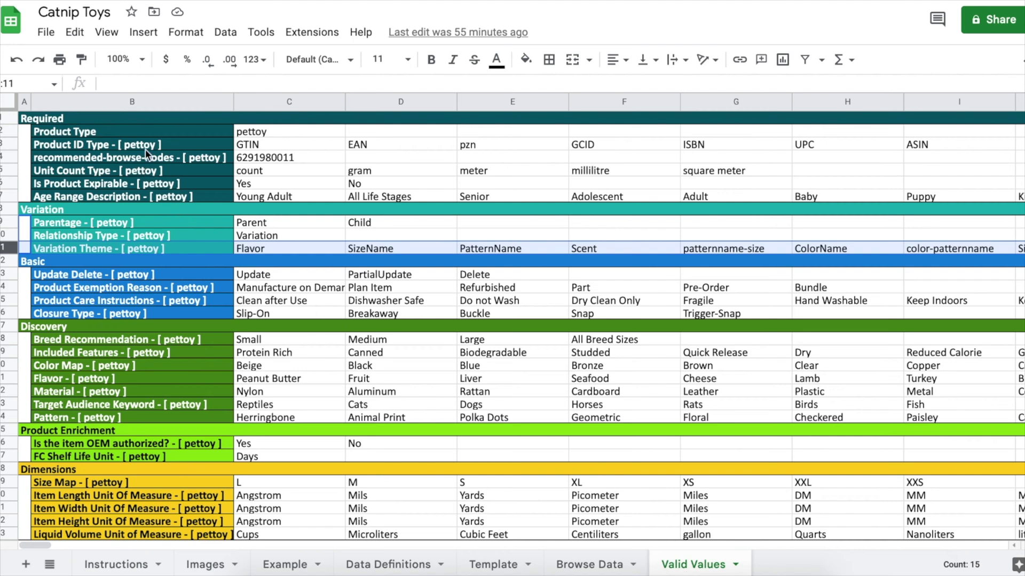
left_click(164, 145)
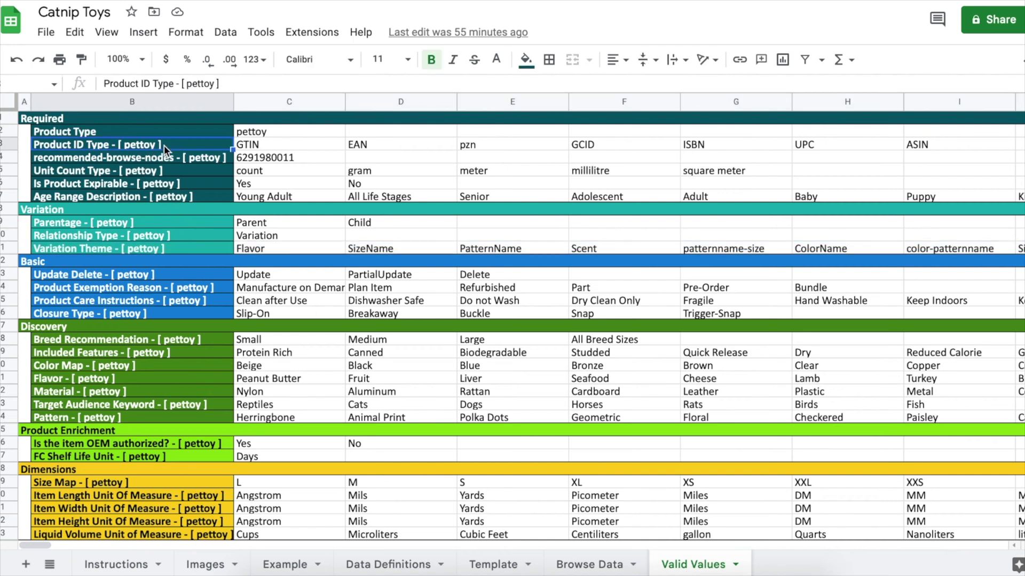
left_click(402, 146)
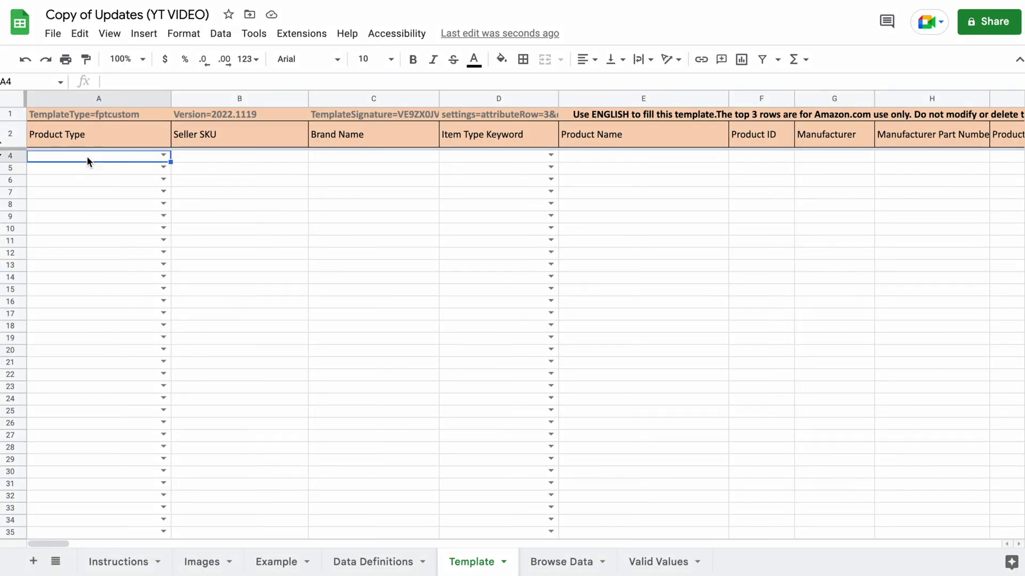
Step: Set Product Type to toybuildingblock in A4:A7, confirming the value on Valid Values
left_click(164, 157)
left_click(98, 174)
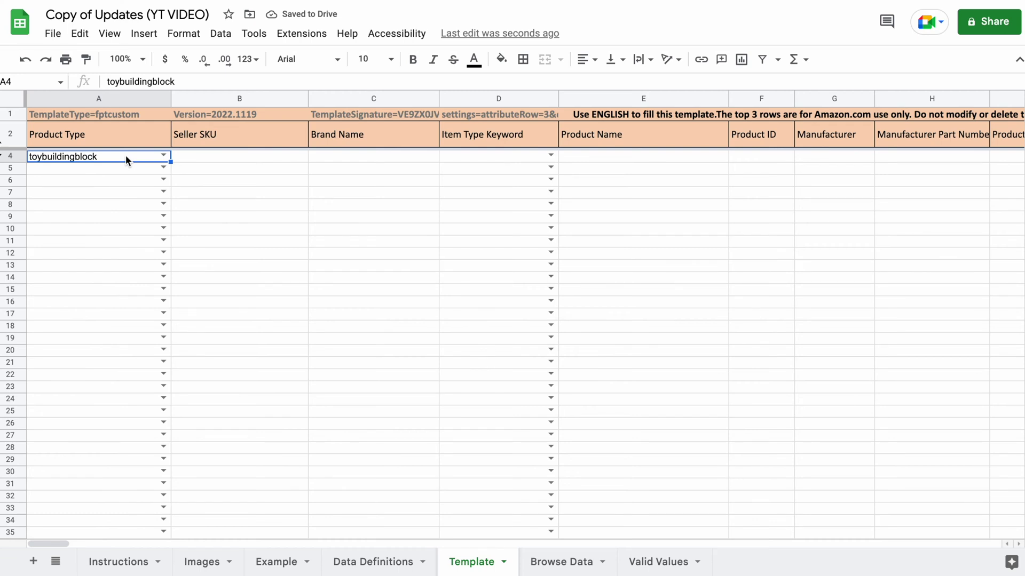
left_click(658, 565)
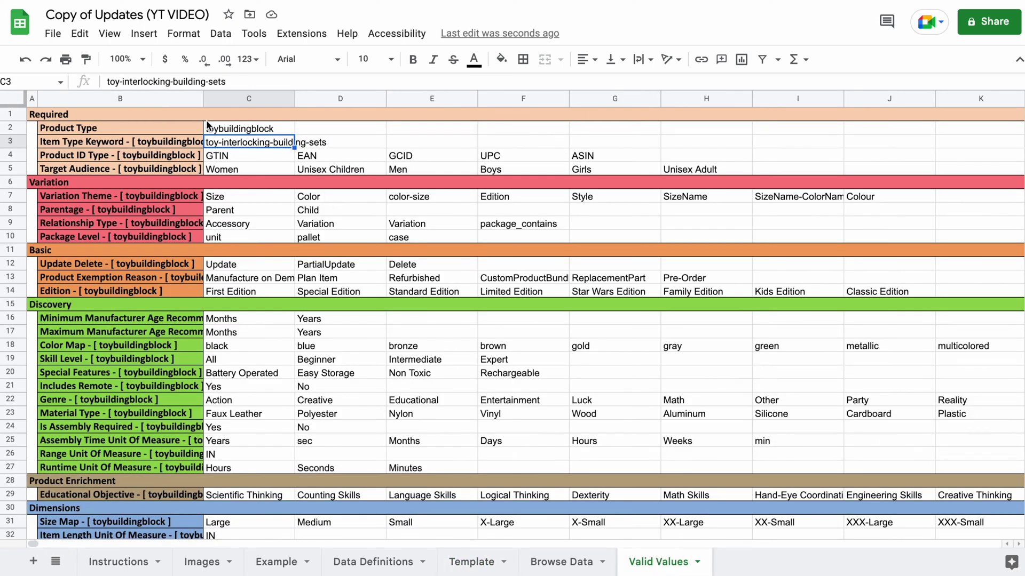
left_click(286, 127)
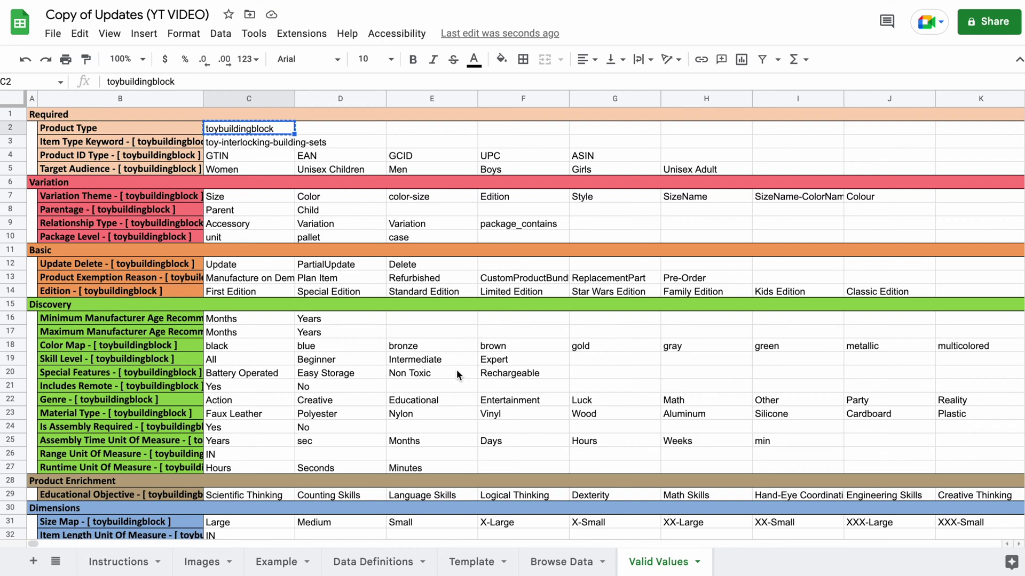
left_click(472, 562)
left_click(163, 168)
left_click(122, 187)
left_click(163, 181)
left_click(133, 199)
left_click(163, 192)
left_click(112, 207)
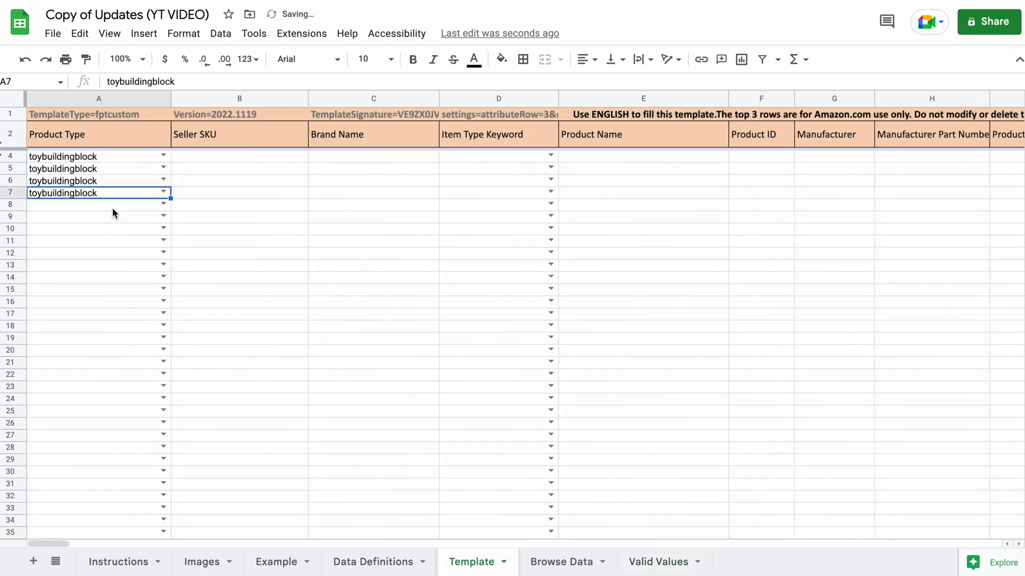
Step: Paste the five products' Seller SKUs from the inventory into B4:B8
left_click(197, 159)
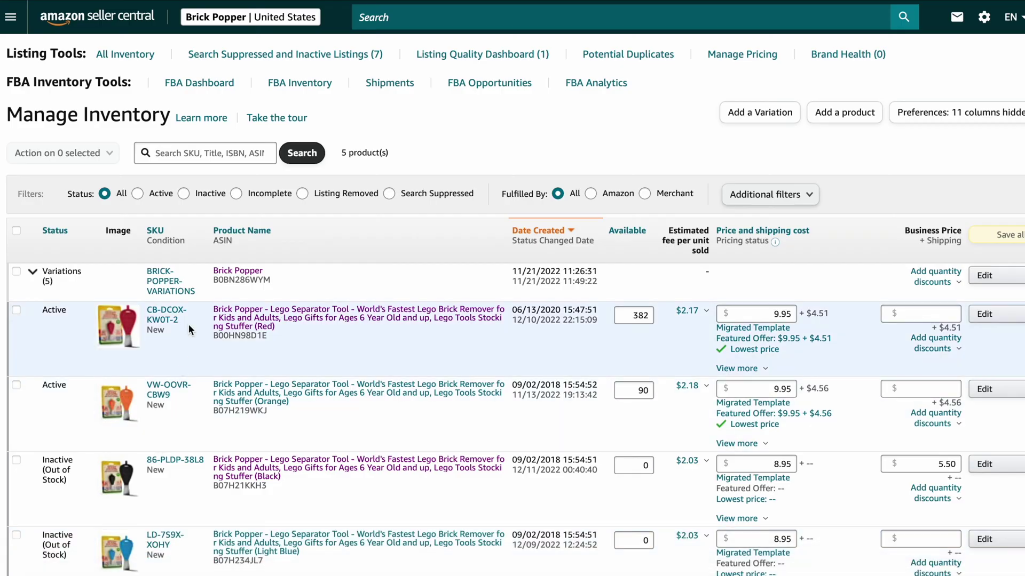
left_click_drag(190, 326, 147, 310)
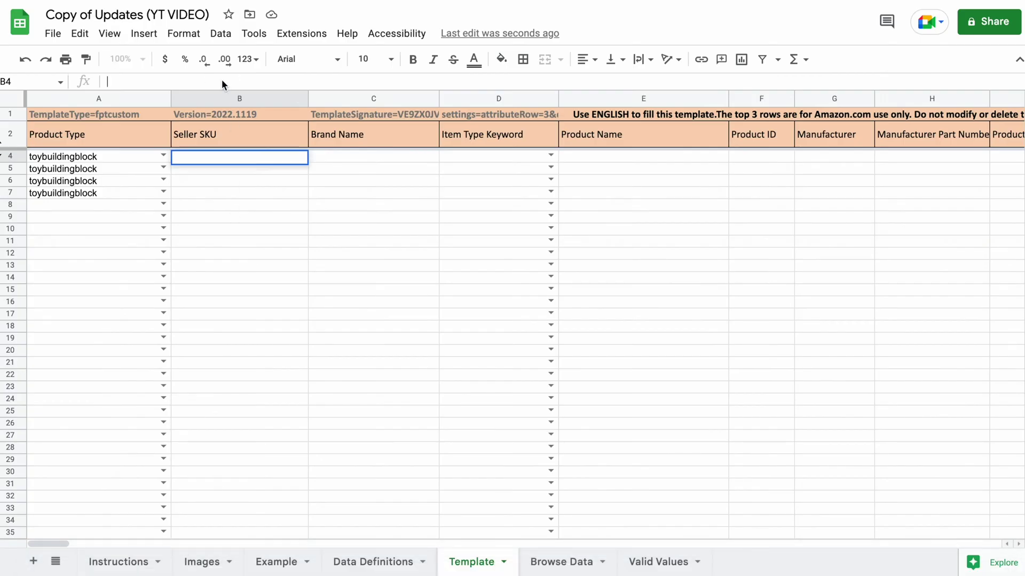
type("CB-DCOX-KW0T-2")
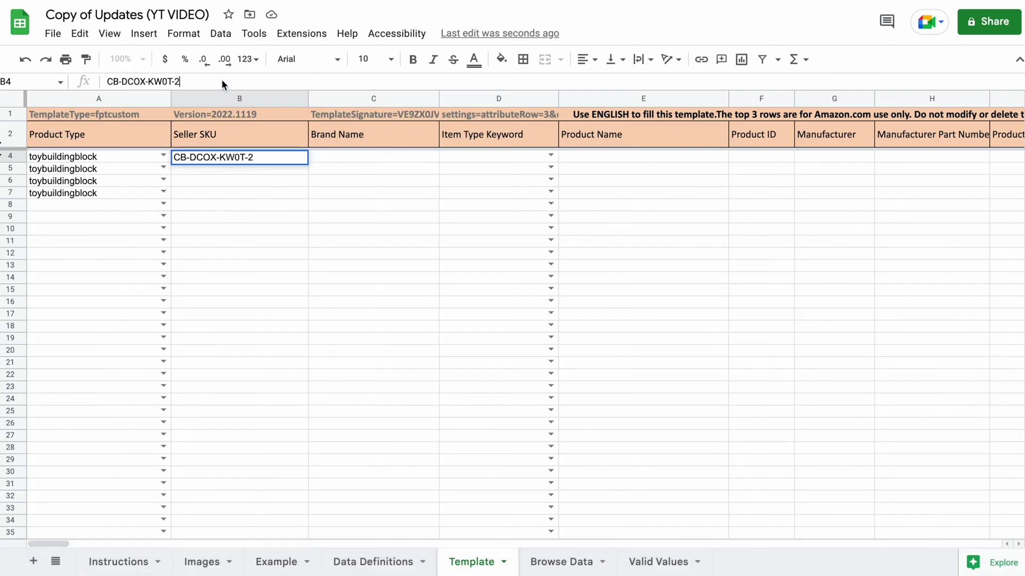
key("Return")
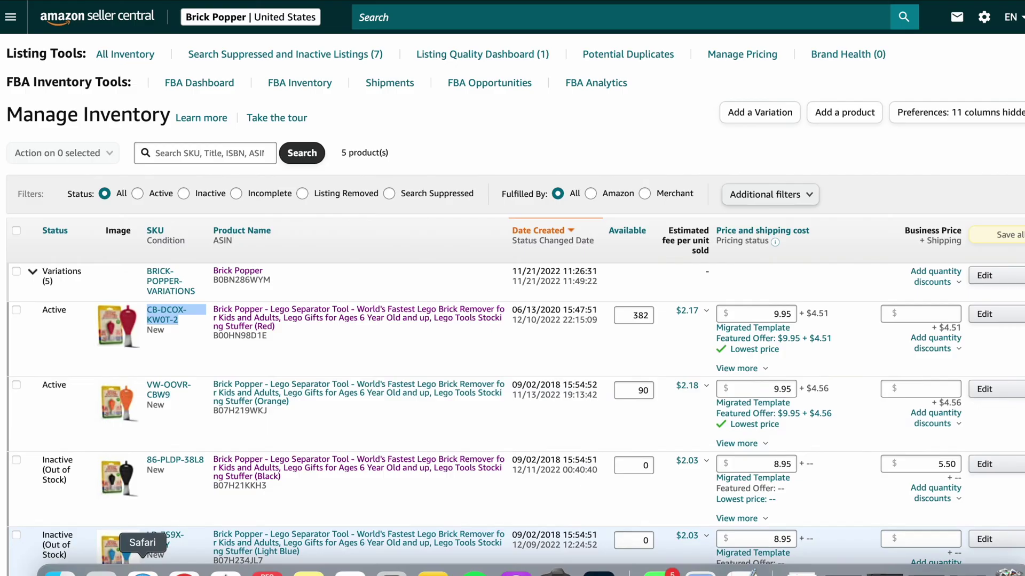
left_click_drag(172, 396, 148, 388)
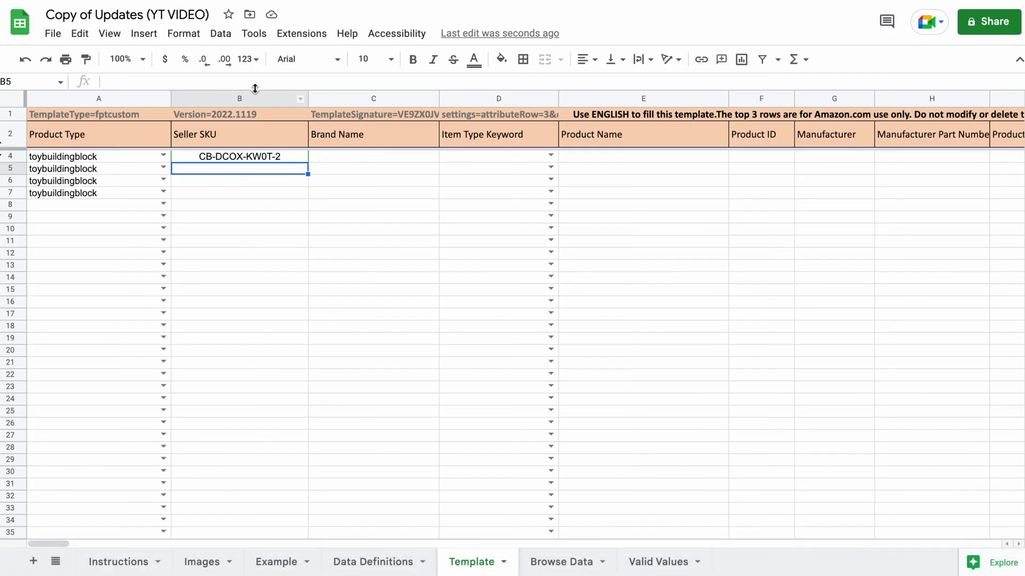
type("VW-OOVR-CBW9")
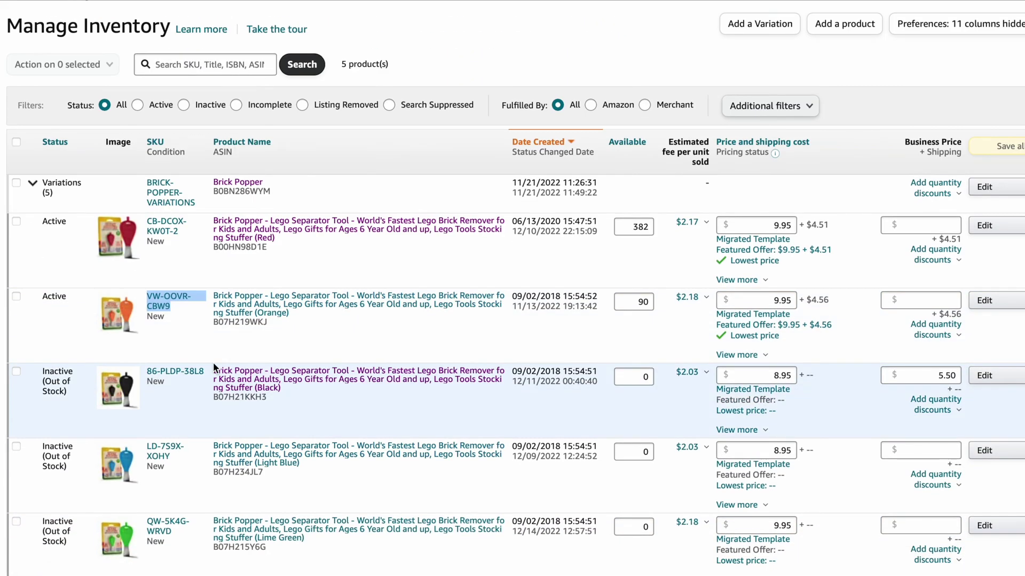
left_click_drag(204, 372, 147, 370)
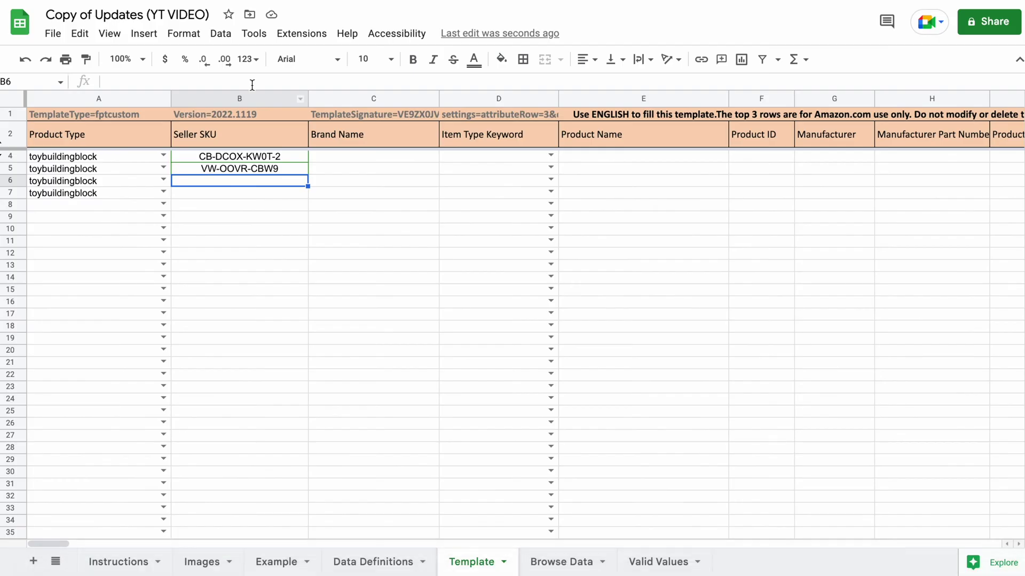
type("86-PLDP-38L8")
key("Return")
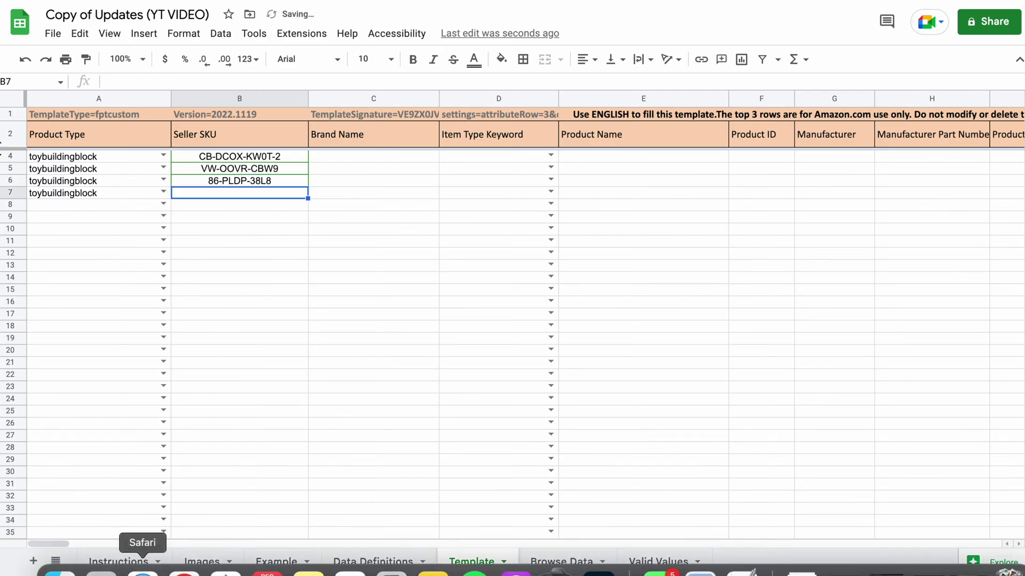
left_click(141, 571)
left_click(184, 569)
key("ctrl+v")
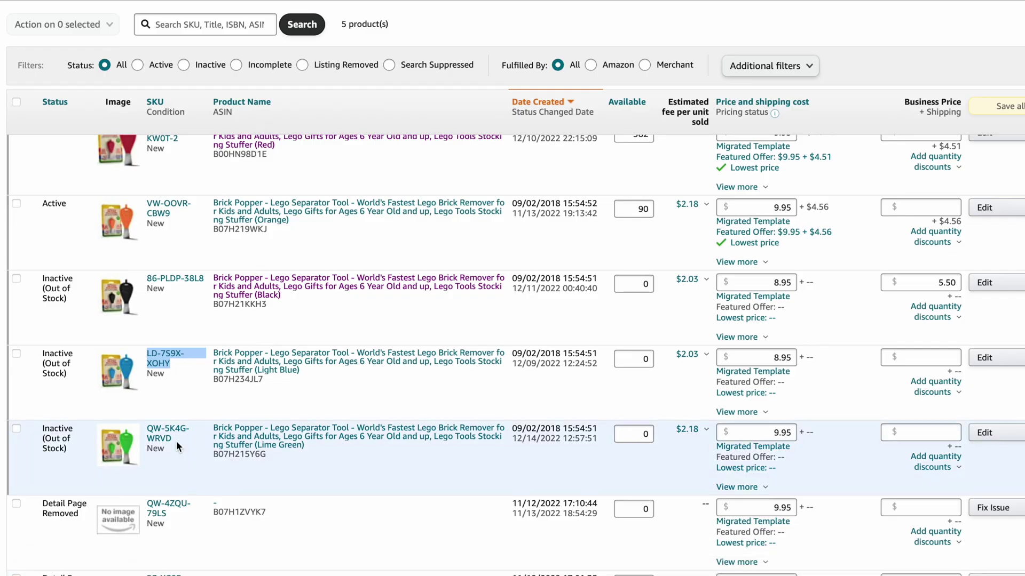
left_click_drag(172, 438, 147, 428)
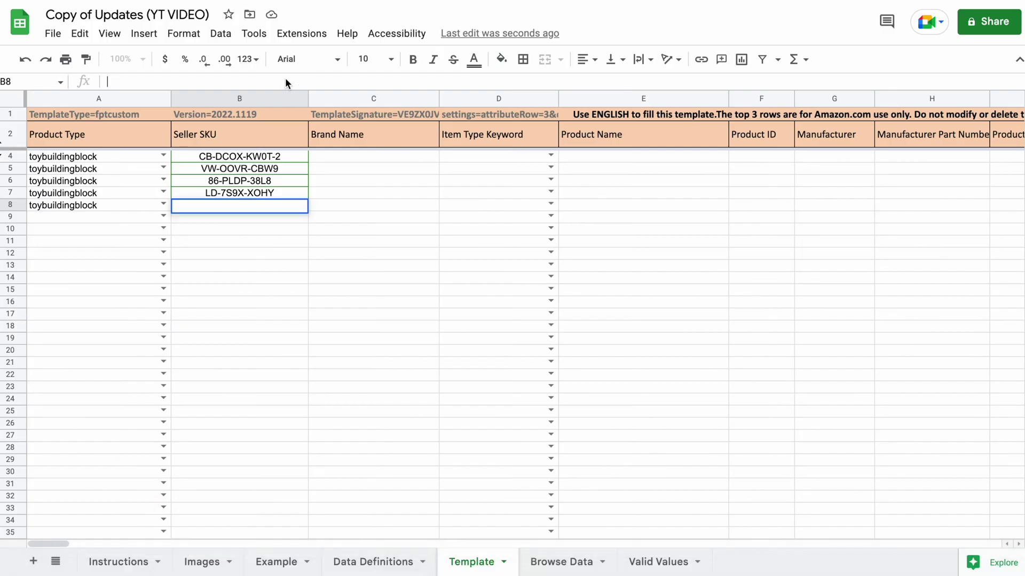
type("QW-5K4G-WRVD")
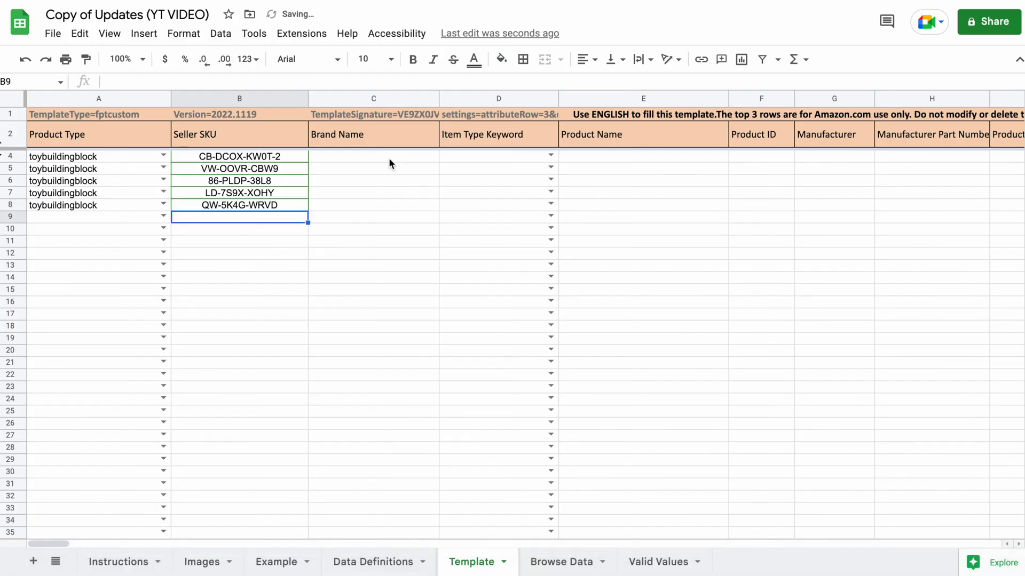
Step: Enter Brick Popper as Brand Name in C4 and fill it down to C8
left_click(389, 158)
type("Brick Popper")
key("Return")
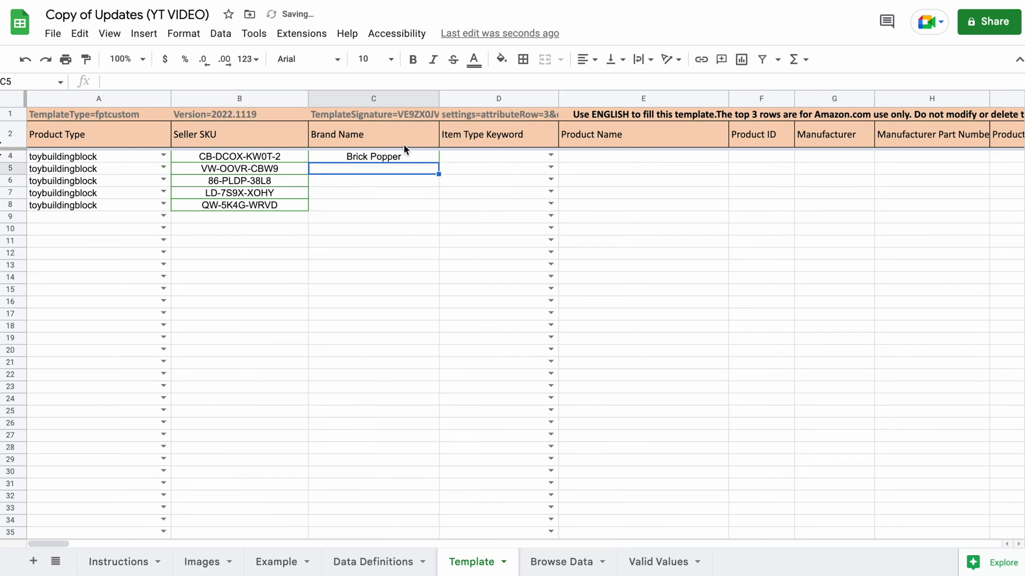
left_click(424, 160)
left_click_drag(438, 162, 436, 202)
left_click(464, 220)
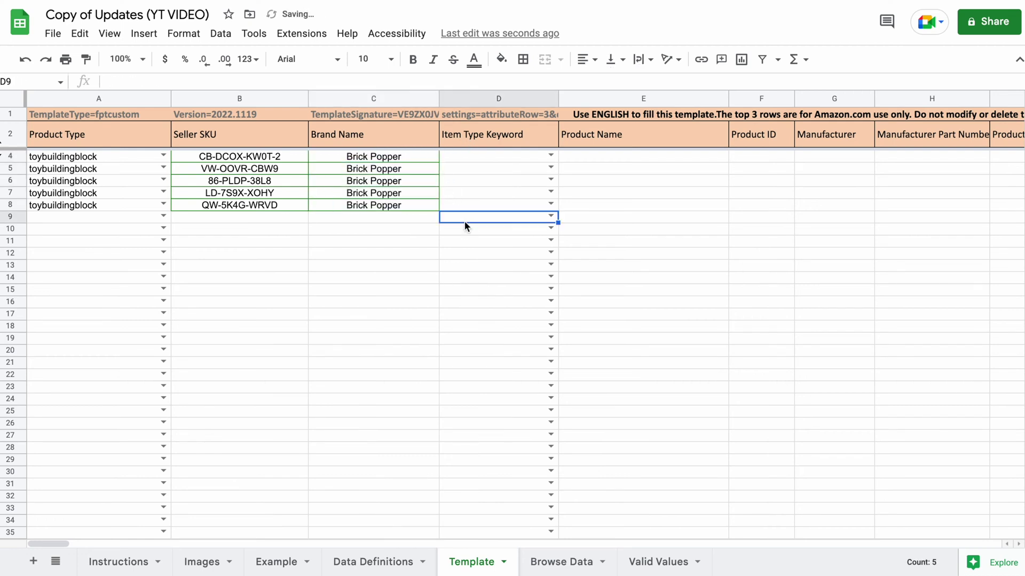
Step: Copy the toy-interlocking-building-sets keyword from the Valid Values sheet
left_click(660, 562)
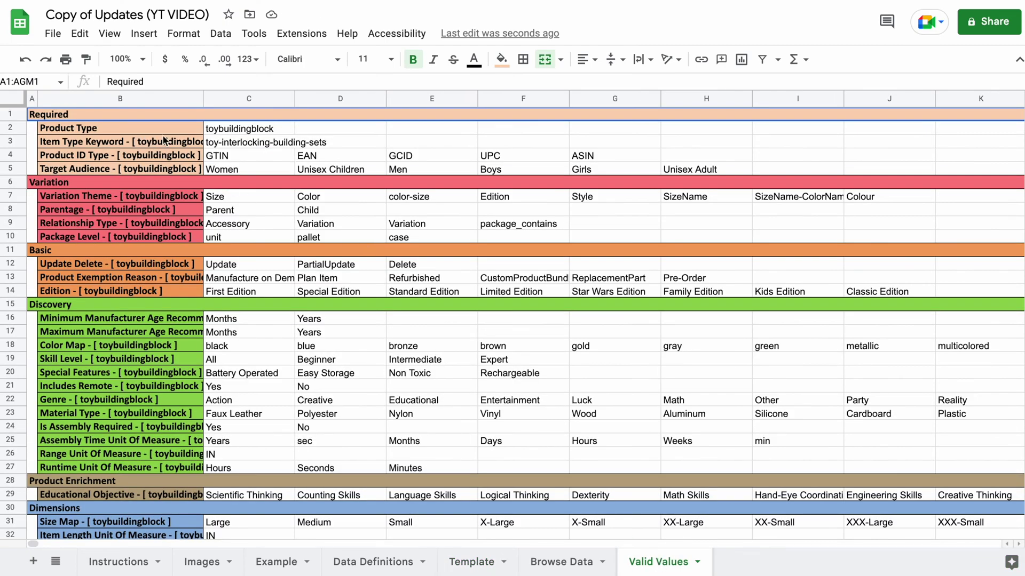
left_click(252, 142)
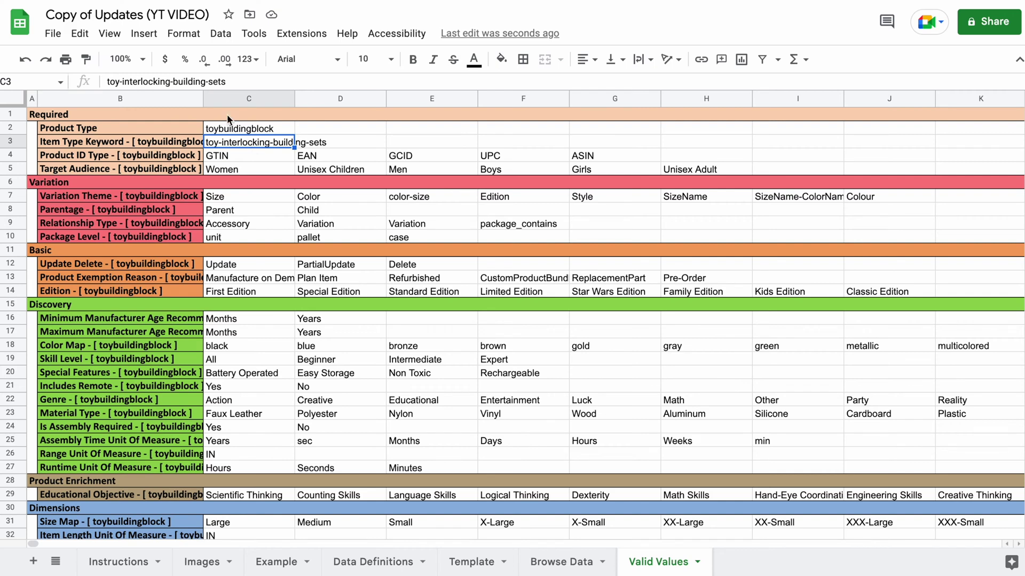
triple_click(194, 81)
key("ctrl+c")
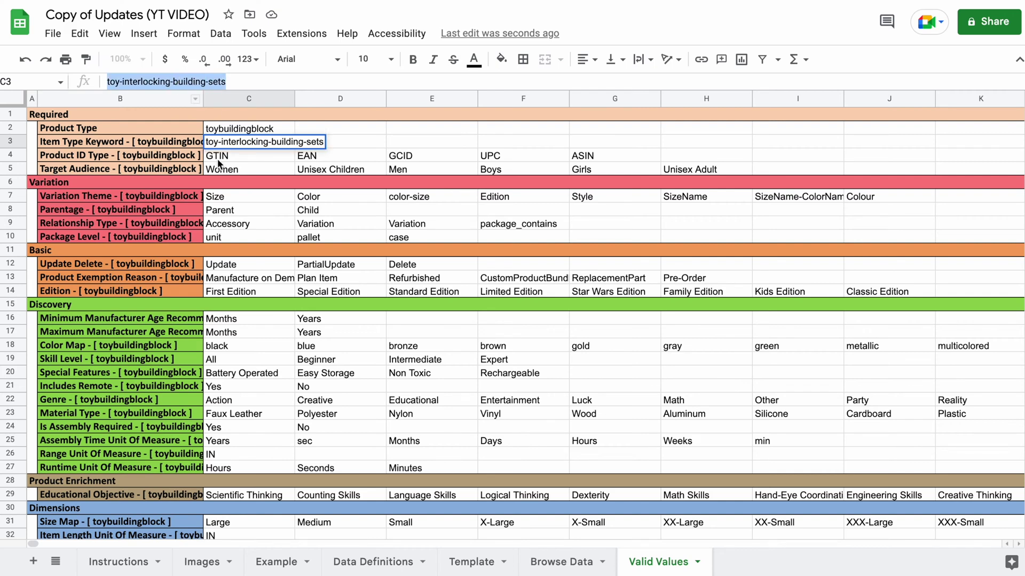
Step: Paste the keyword as Item Type Keyword into D4 through D8
left_click(460, 561)
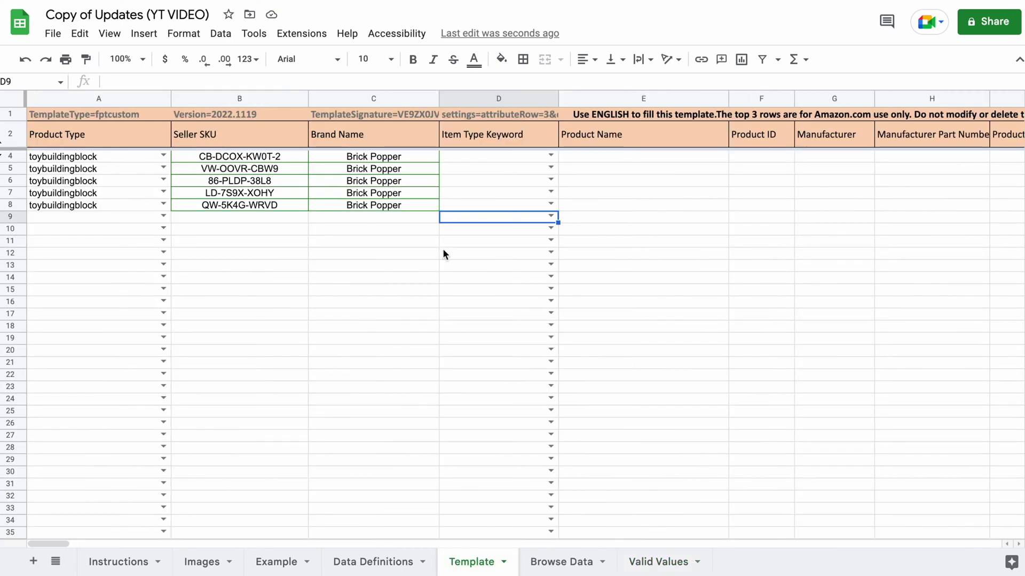
left_click(469, 156)
key("ctrl+v")
key("Down")
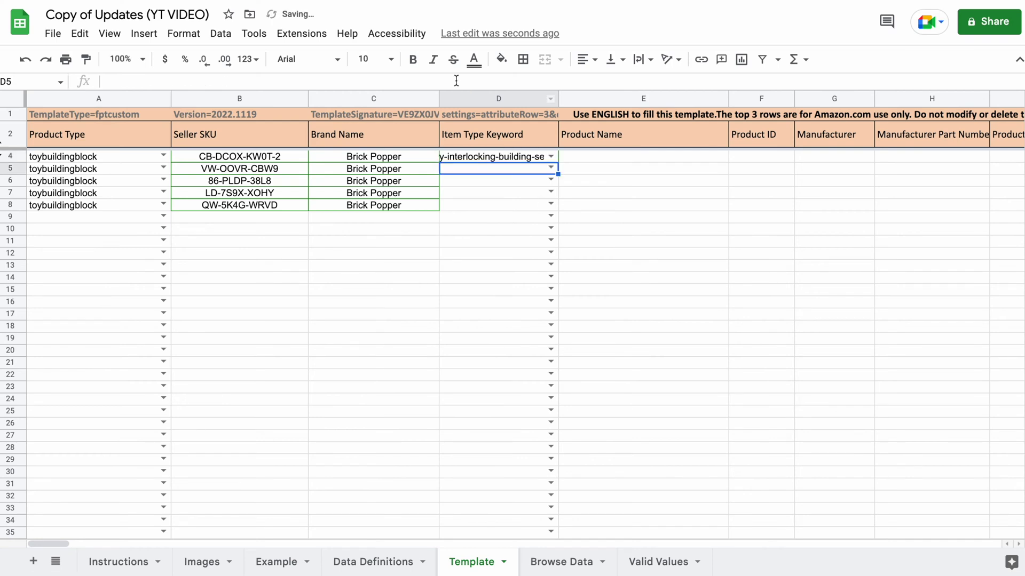
key("ctrl+v")
key("Down")
key("ctrl+v")
key("Down")
key("ctrl+v")
key("Down")
key("ctrl+v")
key("Down")
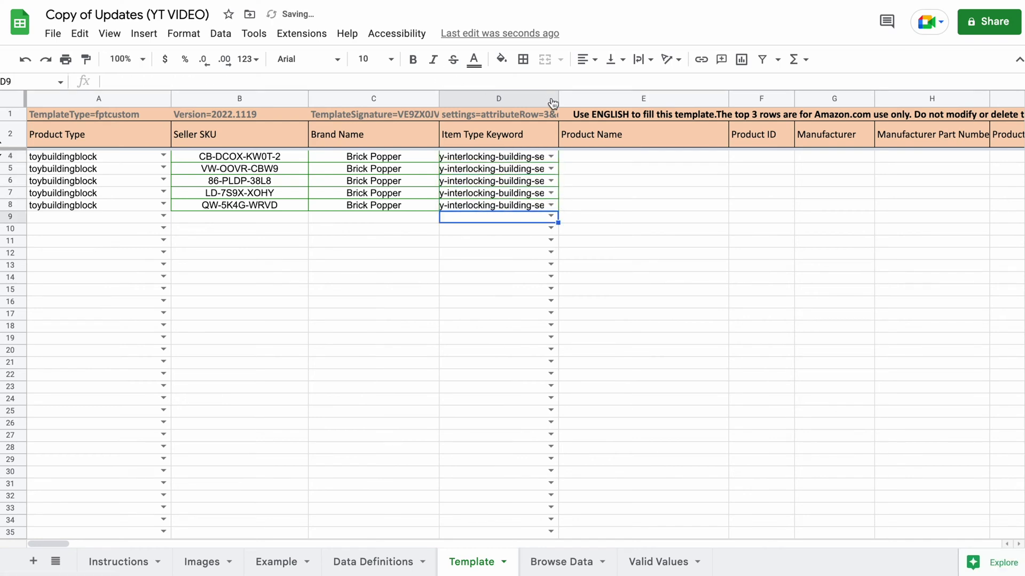
left_click(606, 155)
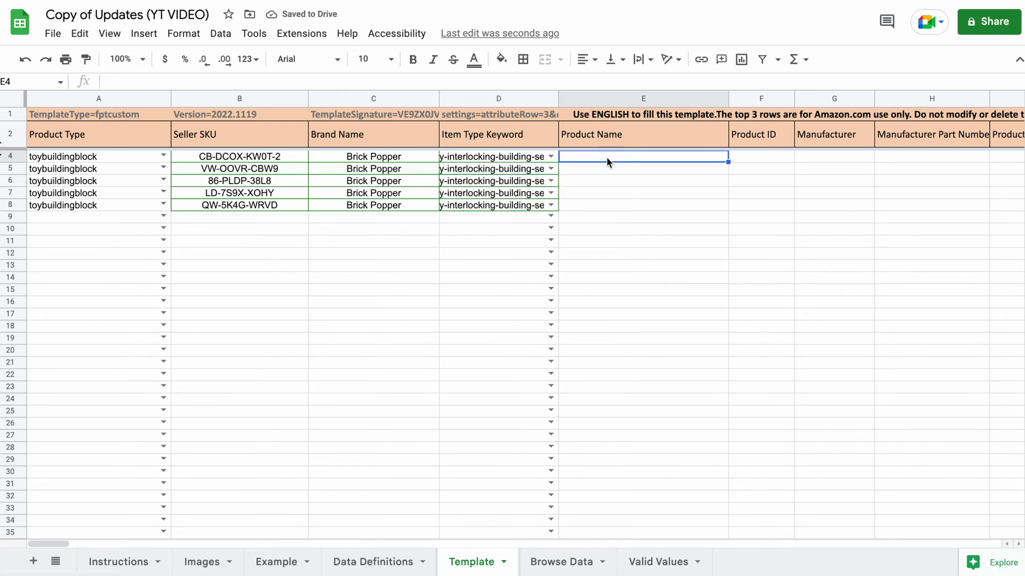
scroll(607, 155, "right", 2)
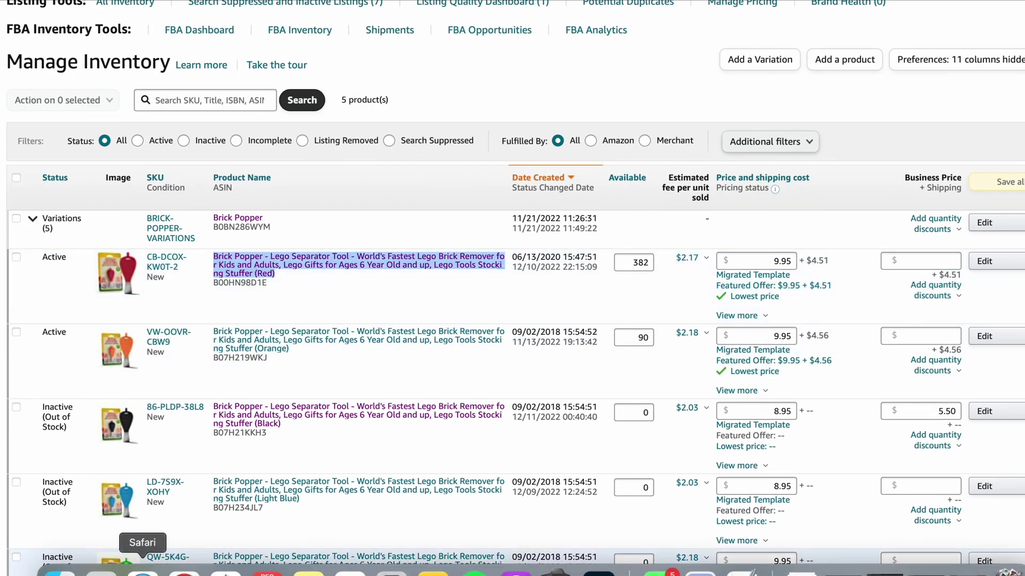
Step: Paste the Red product's full title into E4 without the trailing space, then add the other four colours' titles
left_click(183, 572)
left_click(474, 82)
type("Brick Popper - Lego Separator Tool - World's Fastest Lego Brick Remover for Kids and Adults, Lego Gifts for Ages 6 Year Old and up, Lego Tools Stocking Stuffer (Red) ...")
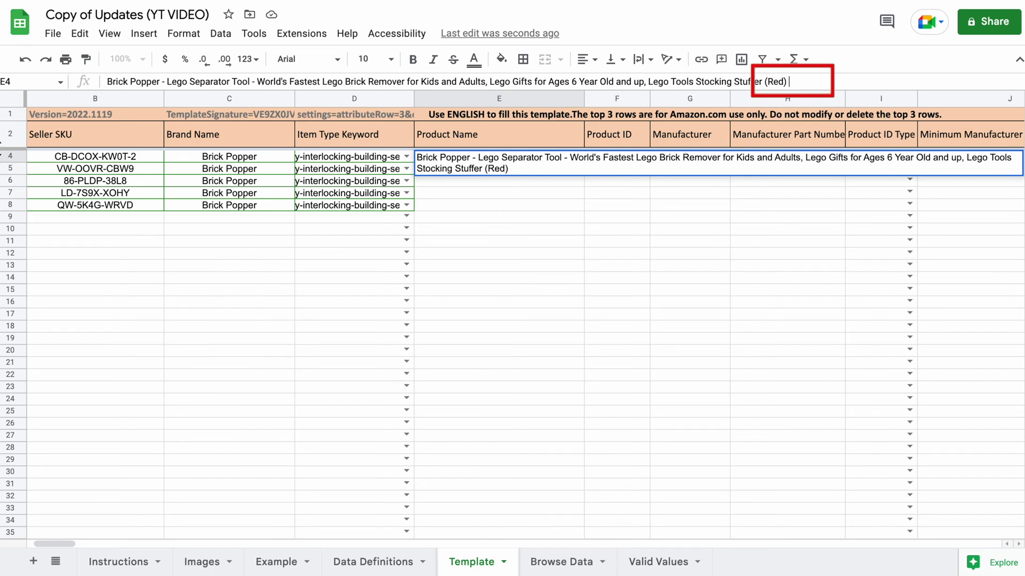
key("BackSpace")
key("Return")
key("super+v")
left_click(617, 159)
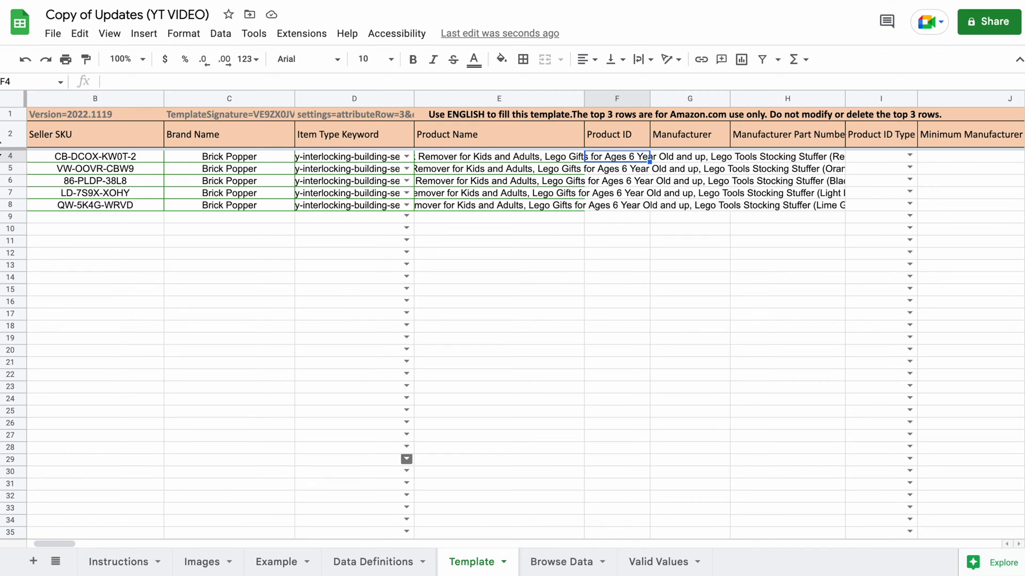
Step: Copy each product's ASIN from Seller Central into the Product ID cells F4:F8
left_click(143, 567)
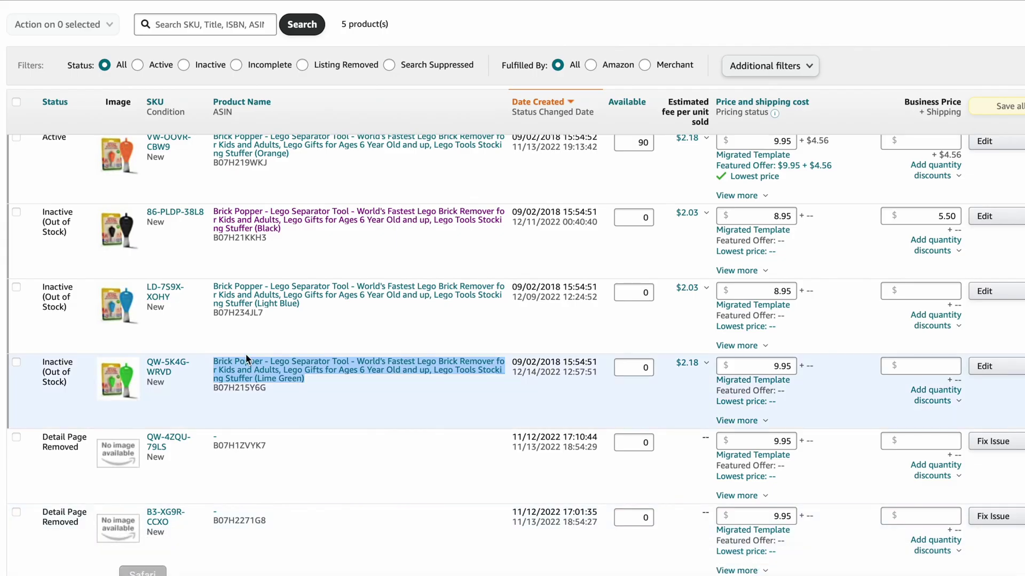
scroll(245, 354, "up", 5)
left_click(245, 255)
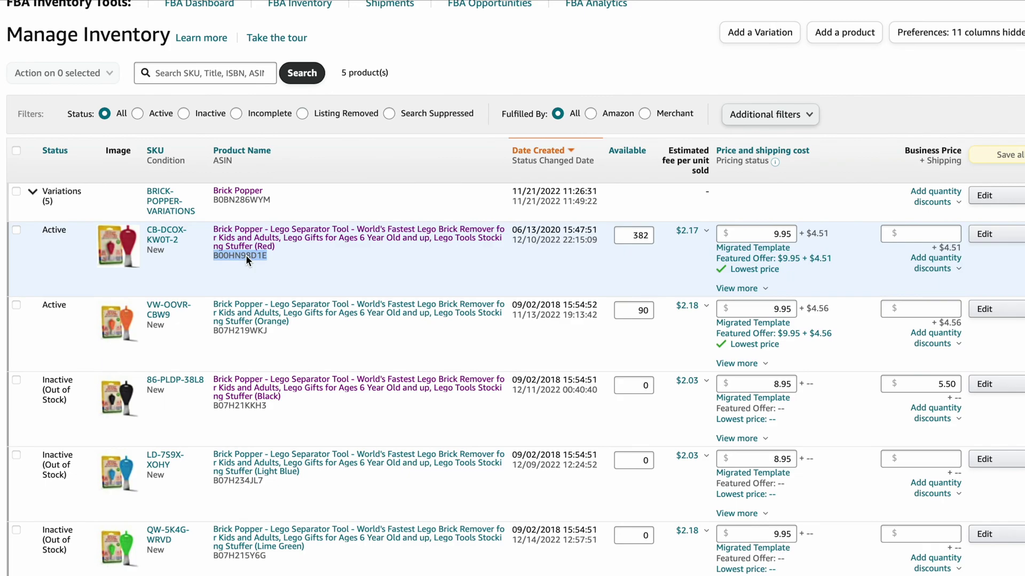
left_click(185, 567)
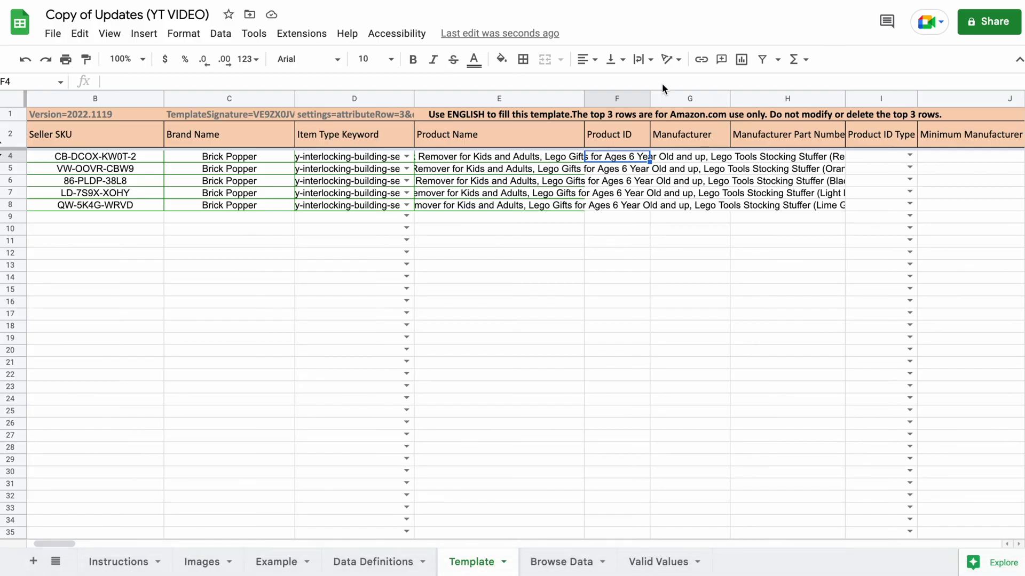
type("B00HN98D1E")
key("Return")
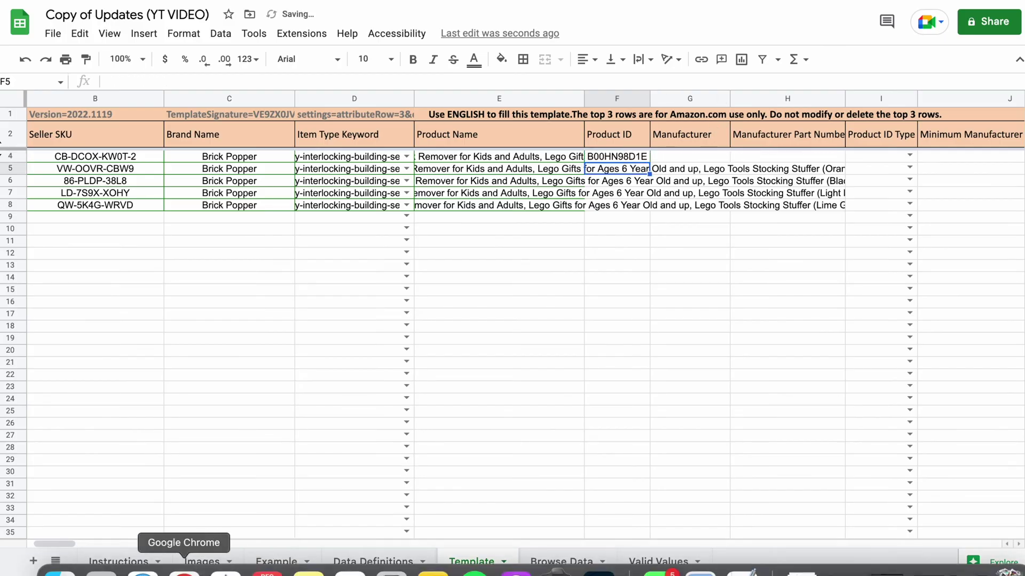
left_click(183, 567)
double_click(249, 330)
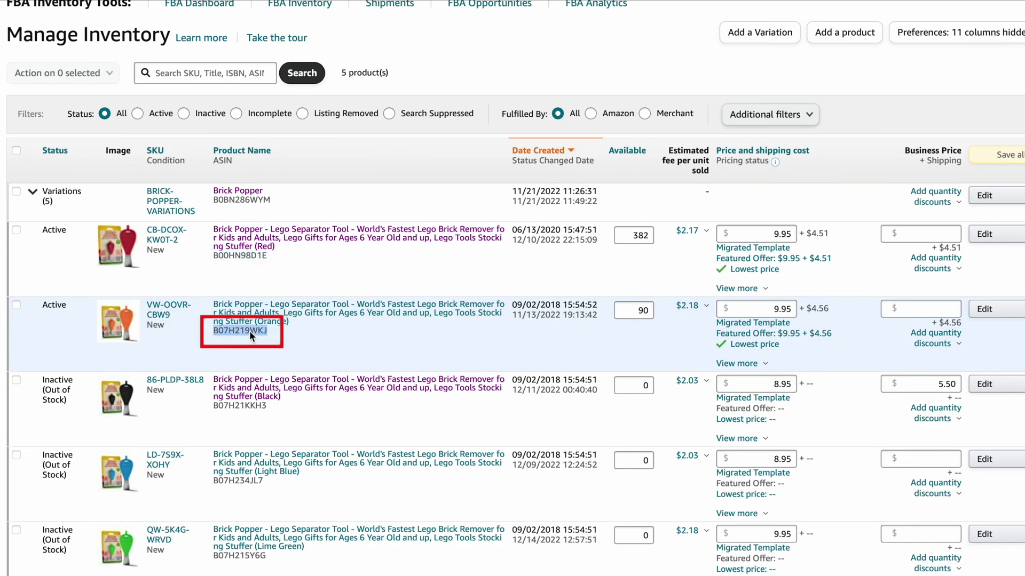
key("super+c")
left_click(184, 567)
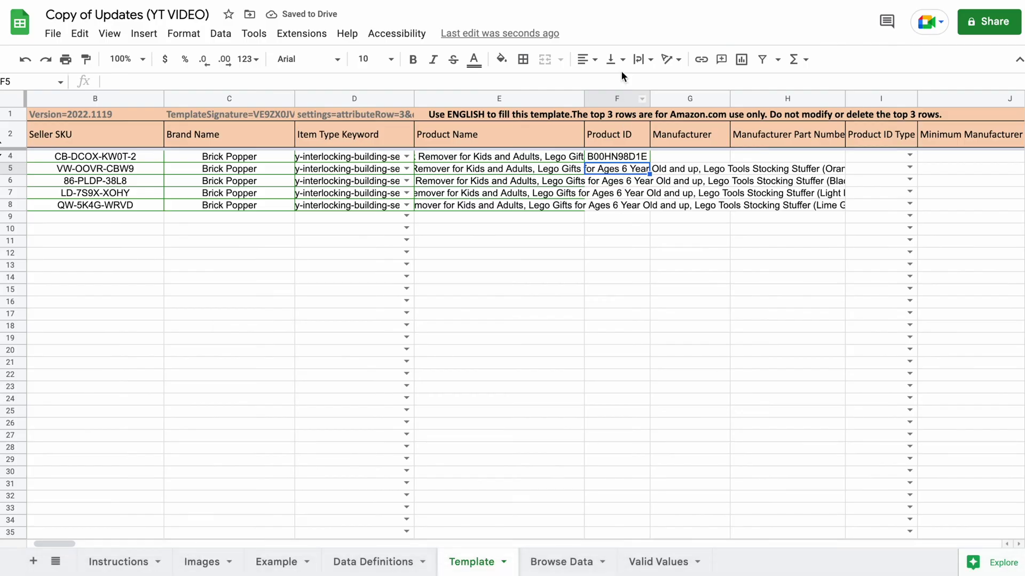
key("super+v")
key("Return")
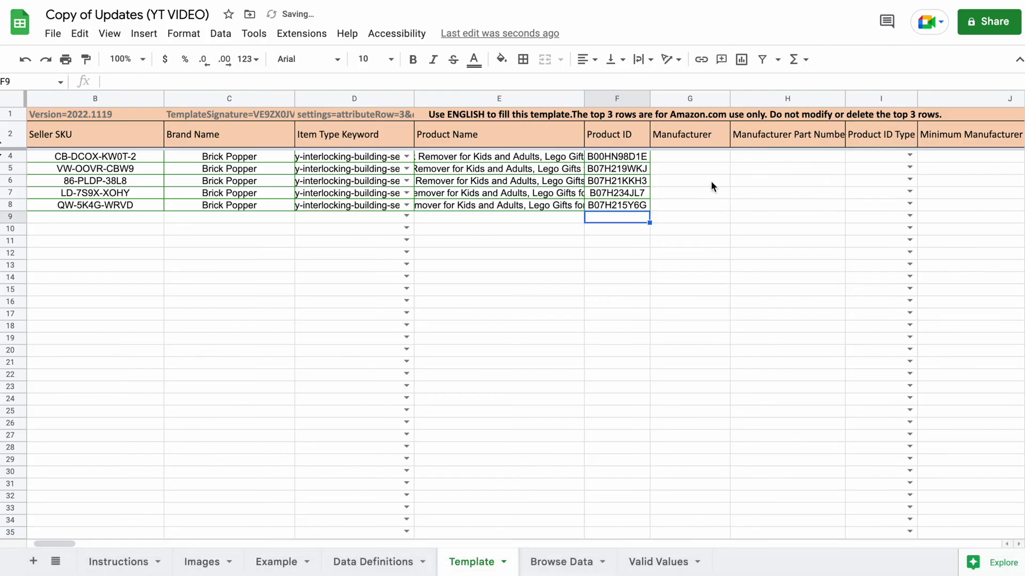
Step: Enter Brick Popper LLC as Manufacturer in G4 and fill it down to G8
left_click(721, 159)
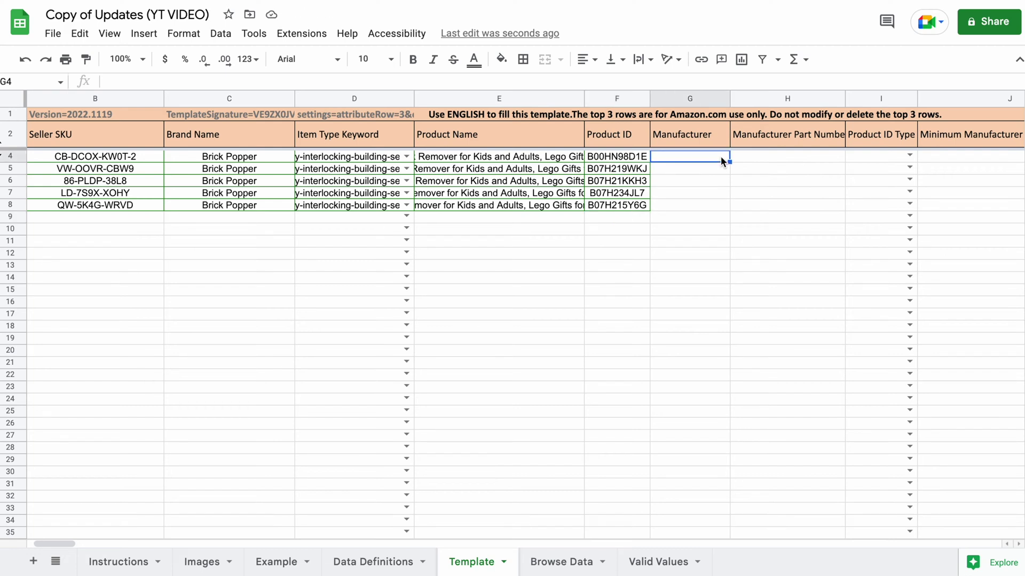
type("Brick Popper LLC")
key("Return")
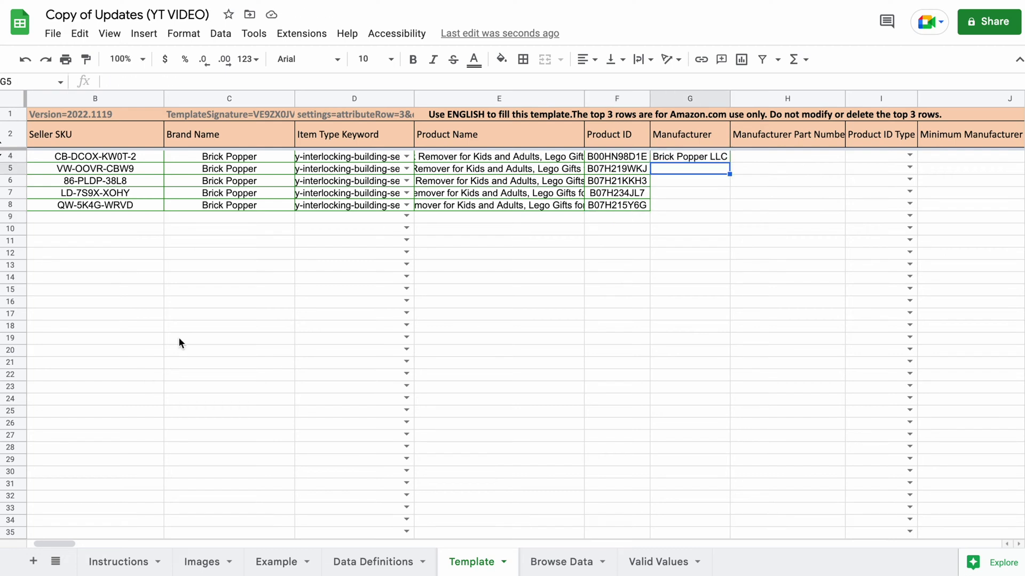
left_click(713, 160)
left_click_drag(729, 162, 729, 208)
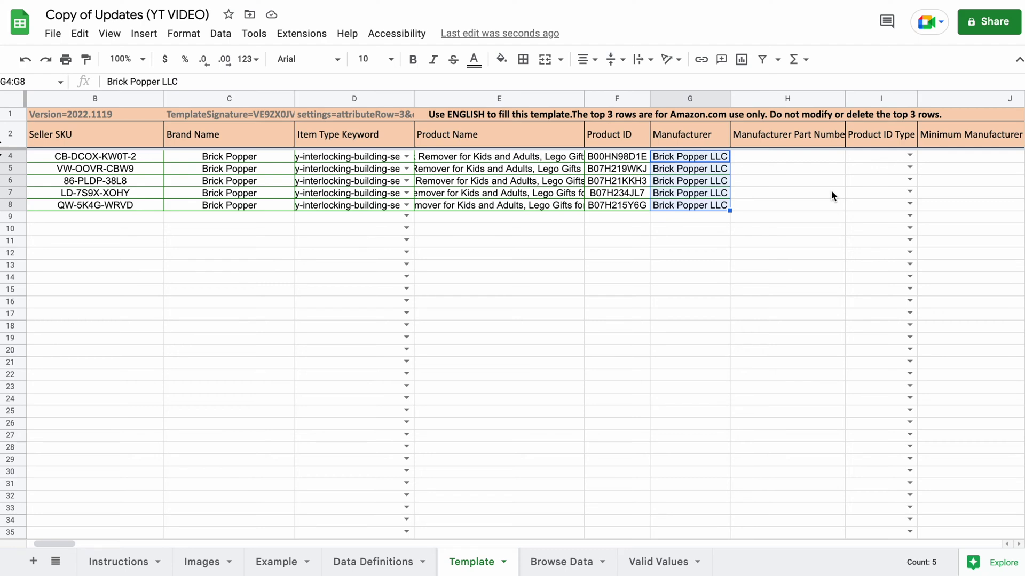
scroll(831, 190, "right", 5)
Step: Look up the allowed Product ID Type values on the Valid Values tab
left_click(605, 157)
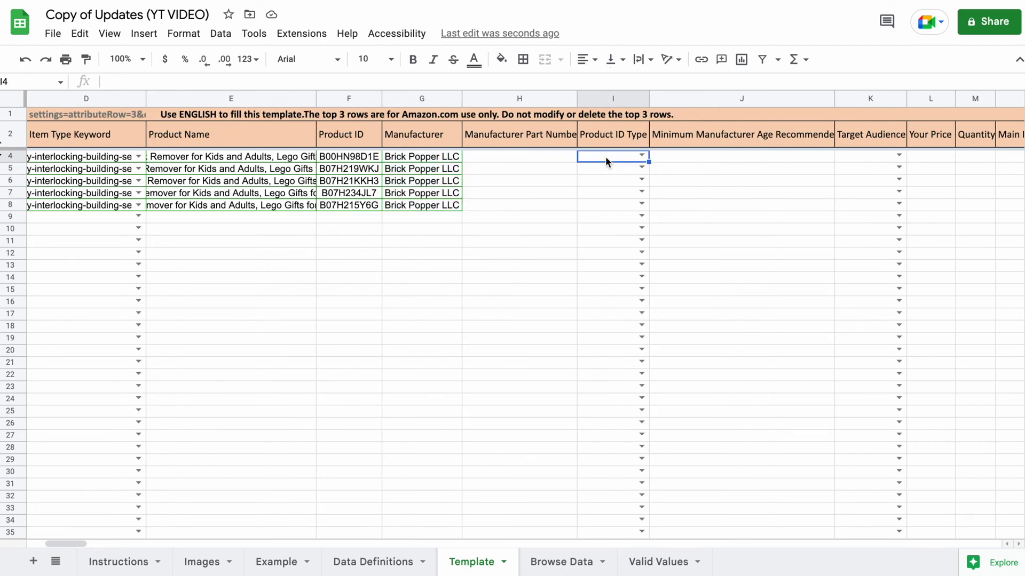
left_click(655, 562)
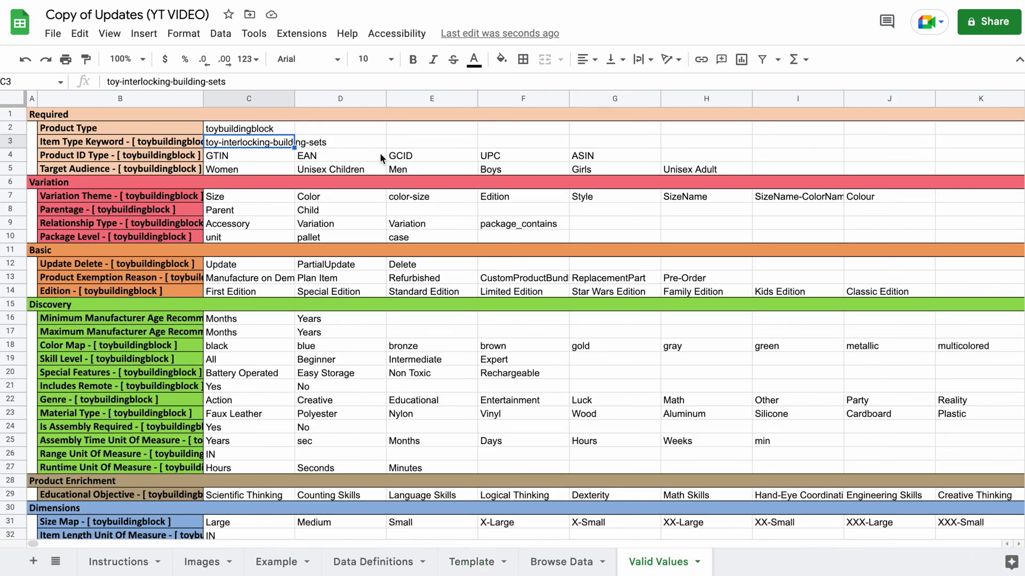
left_click(472, 562)
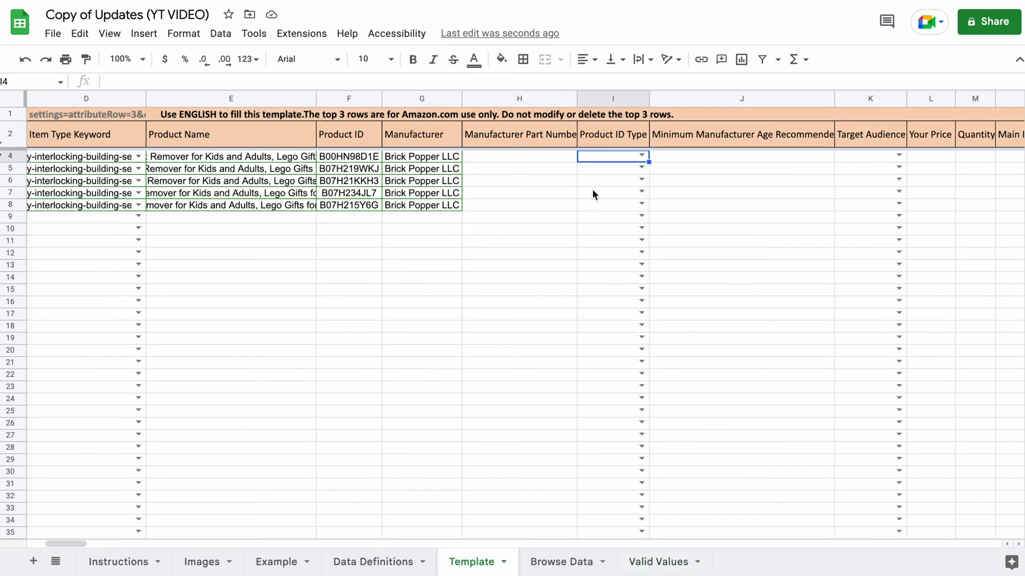
Step: Enter ASIN in I4 and fill it down through I8
type("ASIN")
key("Return")
left_click(643, 156)
left_click_drag(649, 163, 647, 205)
scroll(720, 182, "right", 5)
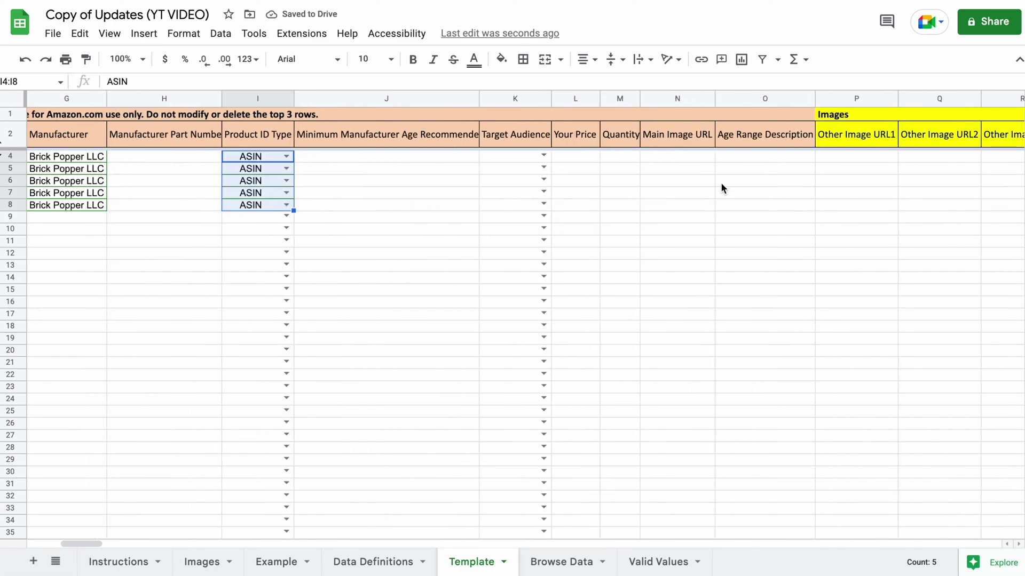
left_click(684, 157)
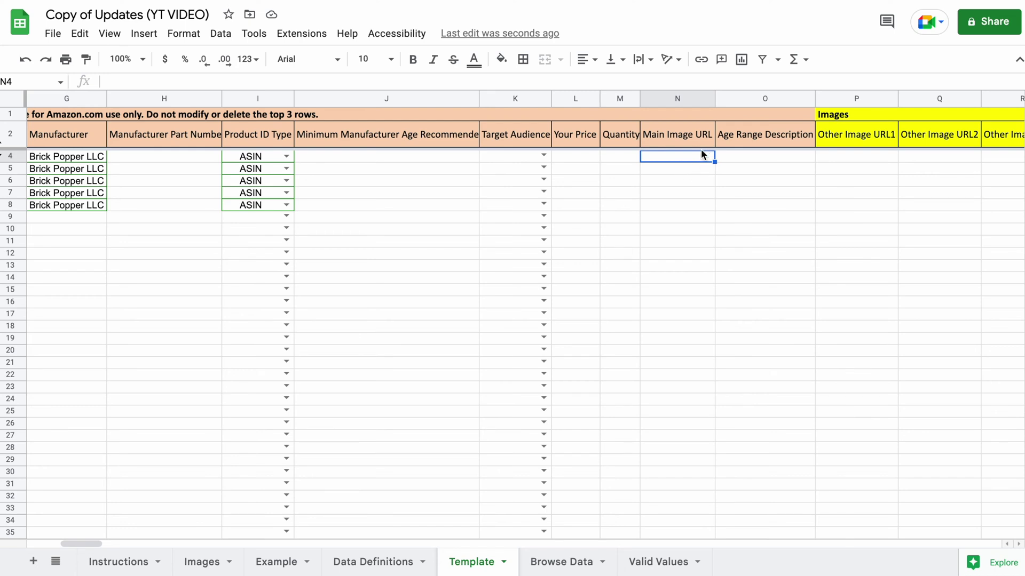
scroll(701, 155, "right", 10)
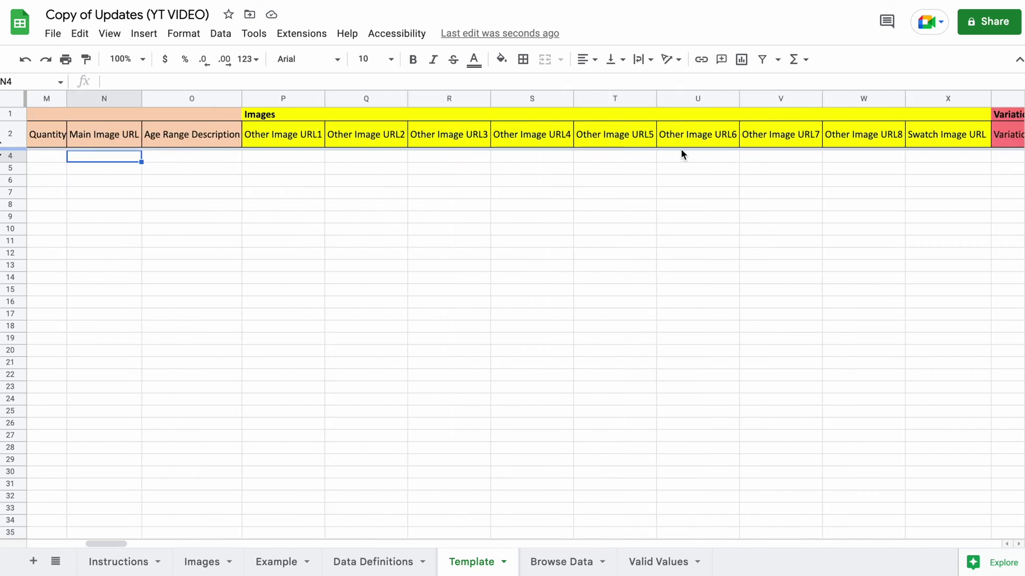
left_click(278, 158)
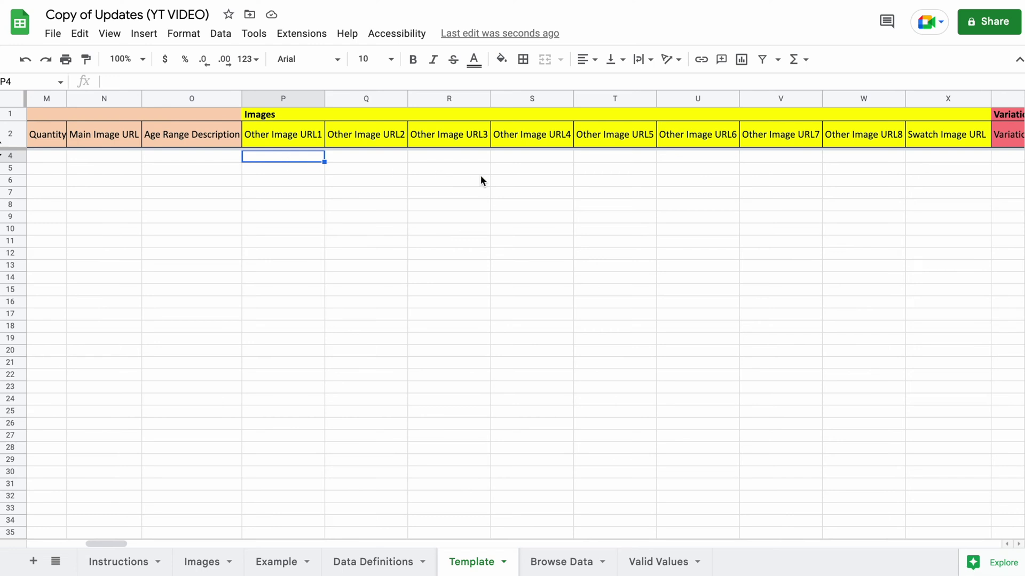
scroll(480, 176, "right", 5)
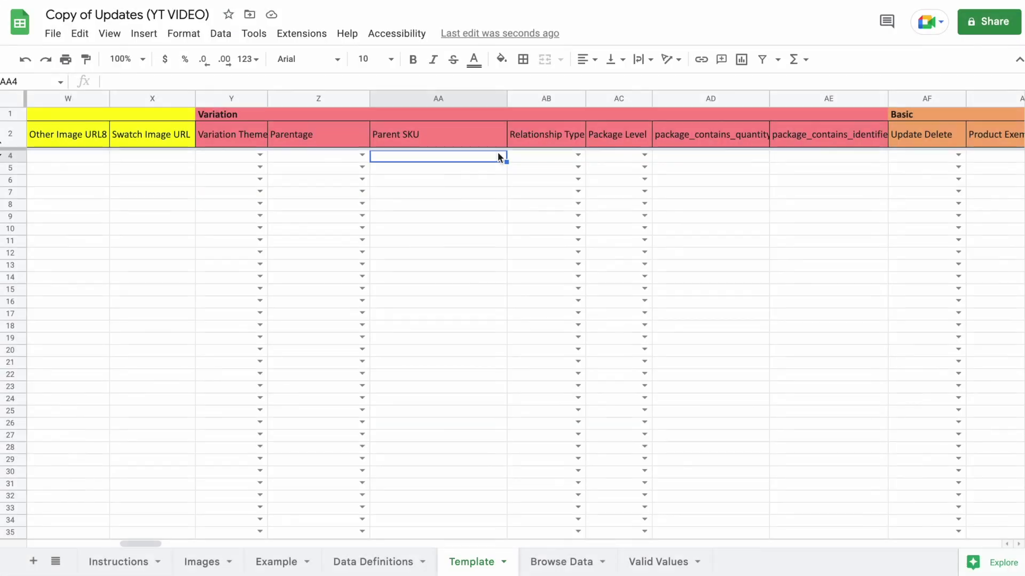
Step: Enter PartialUpdate in AF4 and fill it down to AF8
scroll(739, 181, "right", 5)
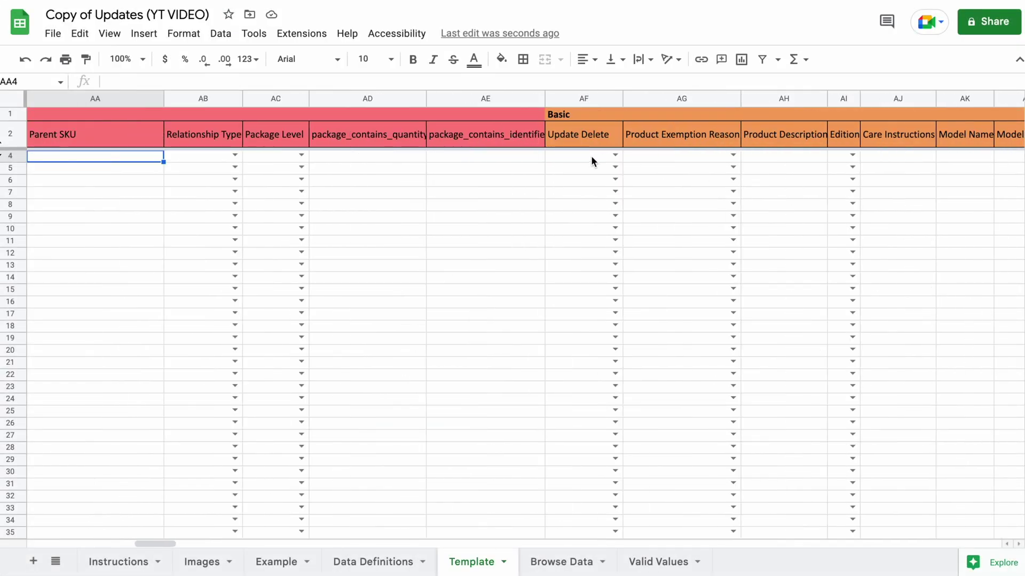
left_click(589, 157)
type("P")
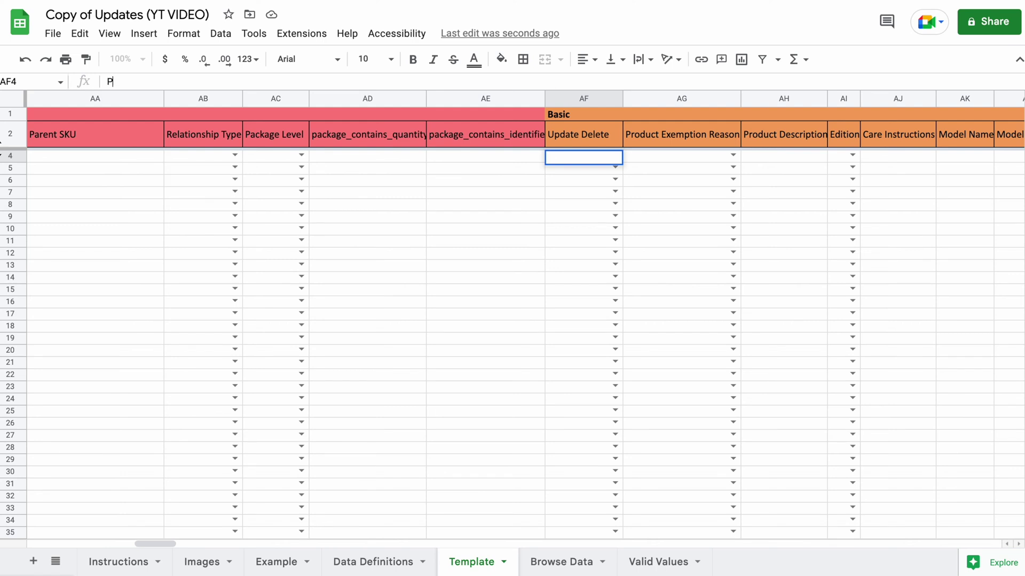
type("artialUpdate")
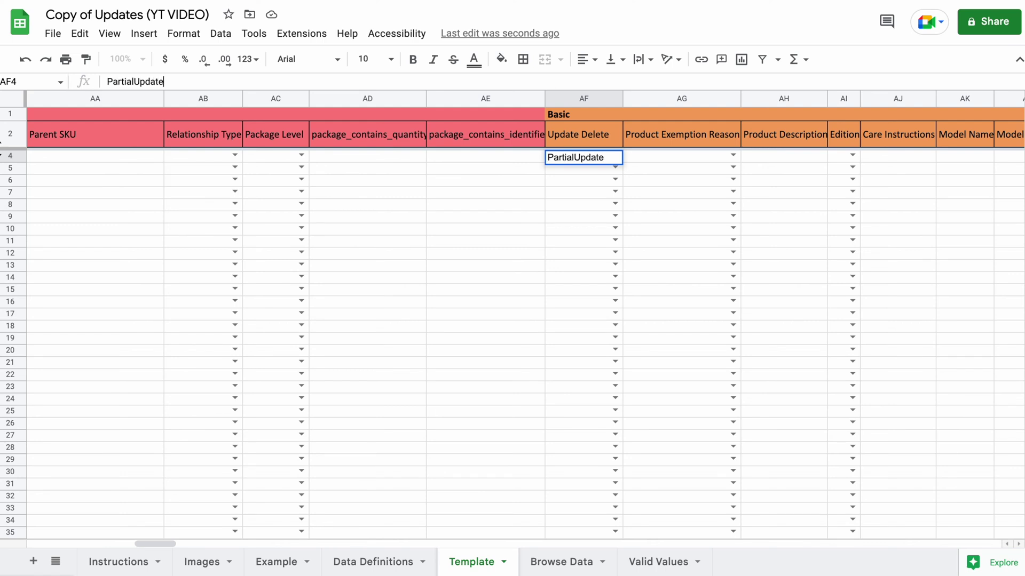
key("Return")
left_click(596, 159)
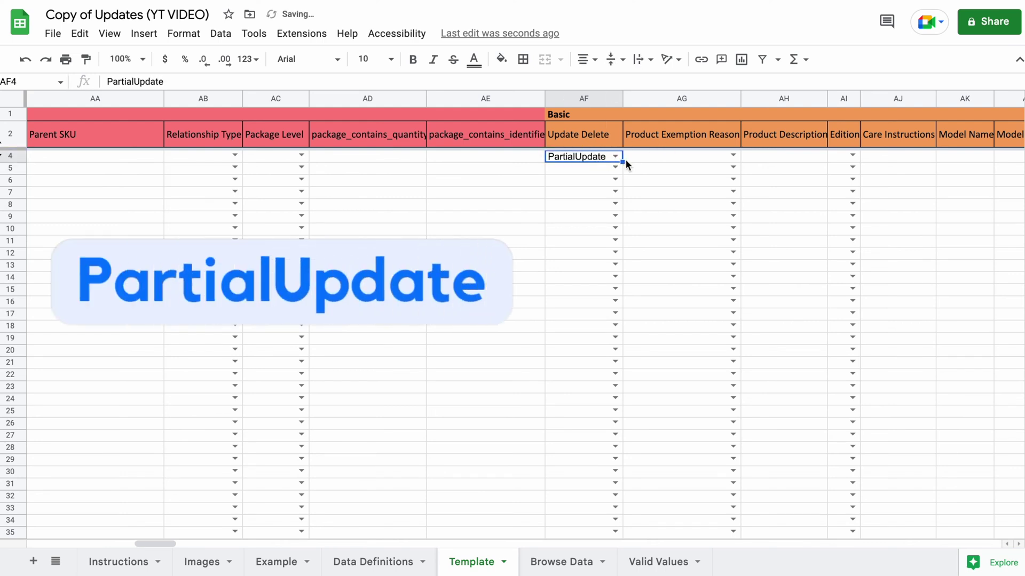
left_click_drag(622, 162, 619, 209)
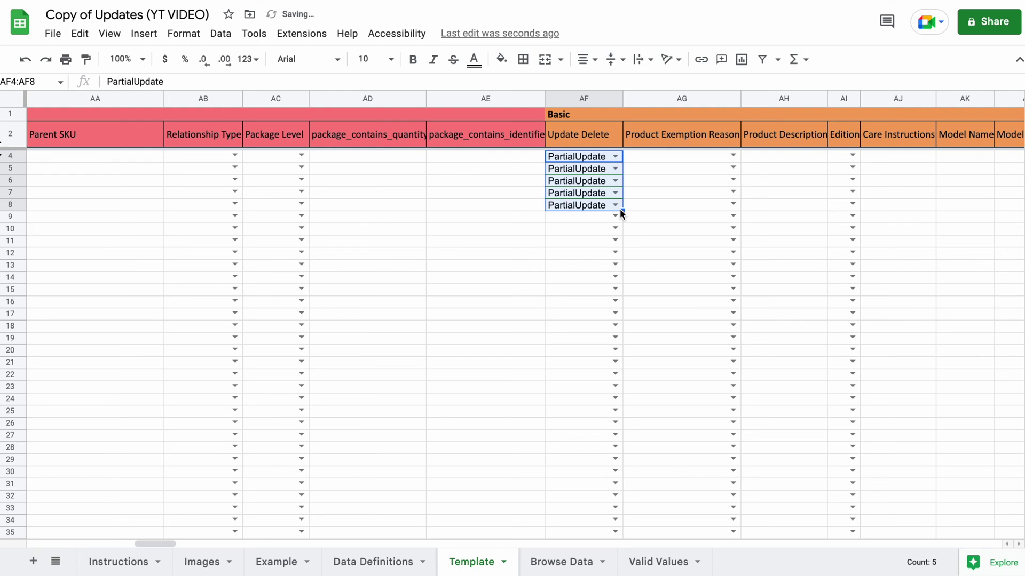
scroll(370, 157, "right", 5)
left_click(501, 157)
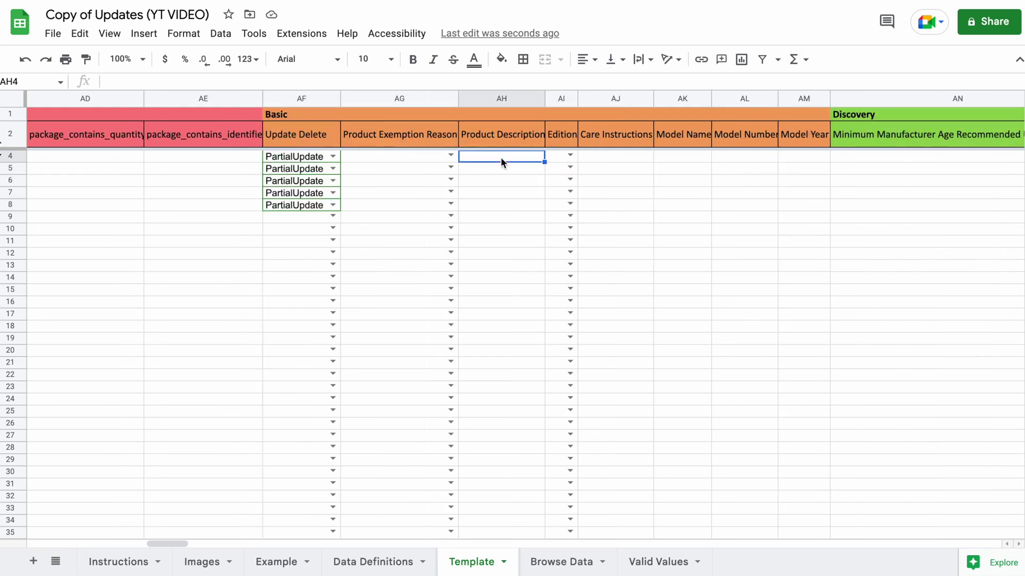
scroll(663, 171, "right", 15)
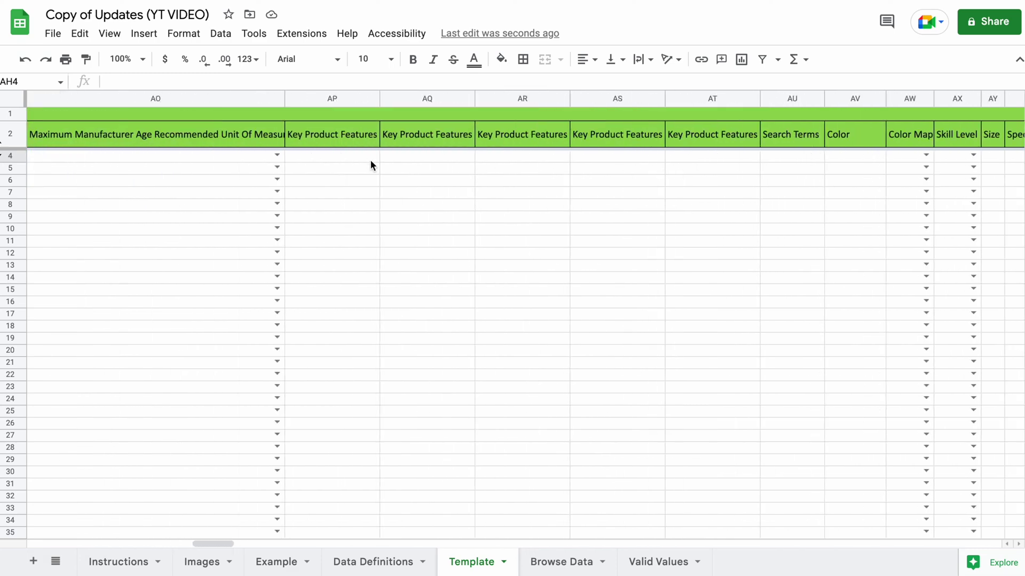
left_click(371, 164)
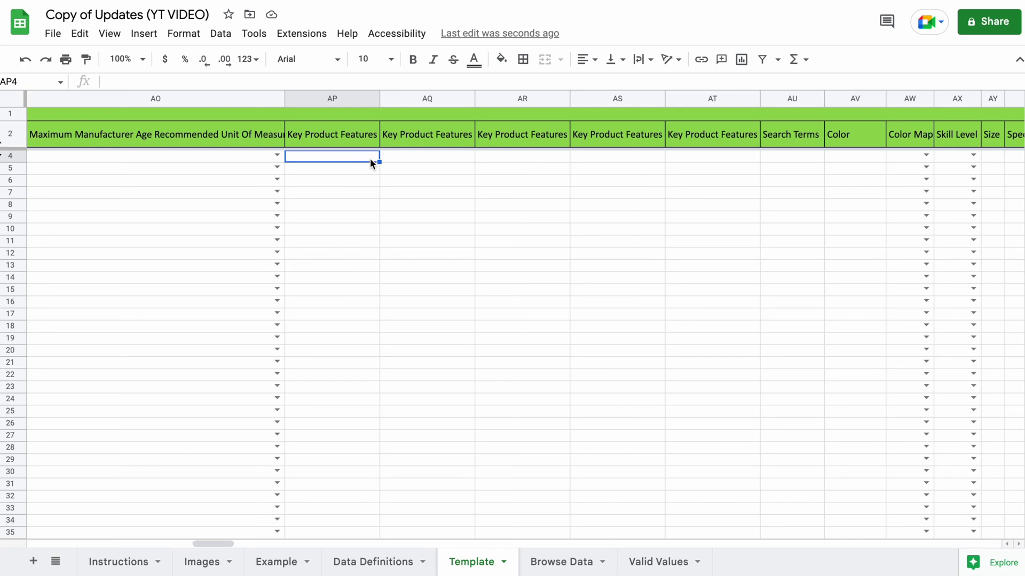
left_click(792, 160)
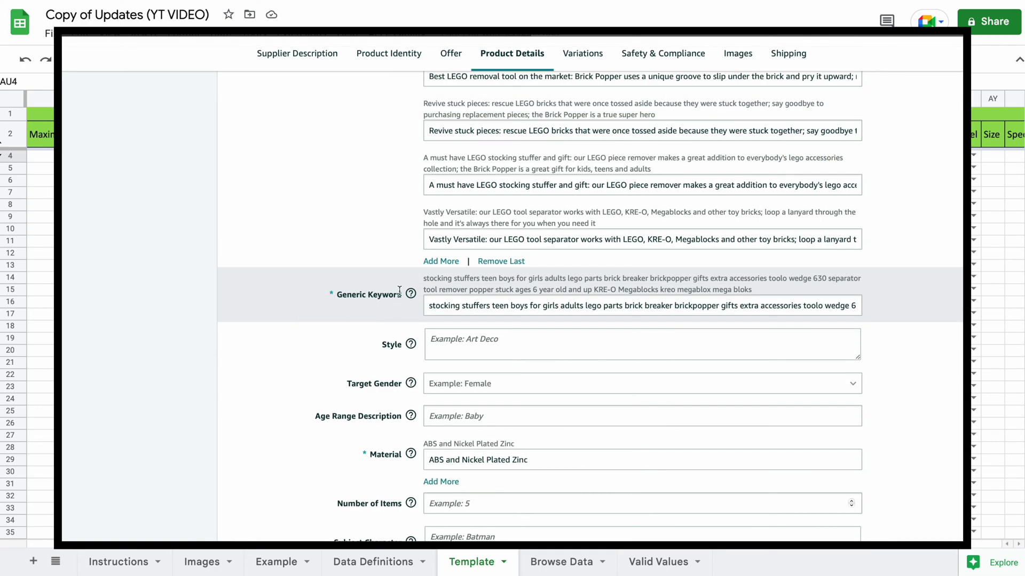
mouse_move(411, 295)
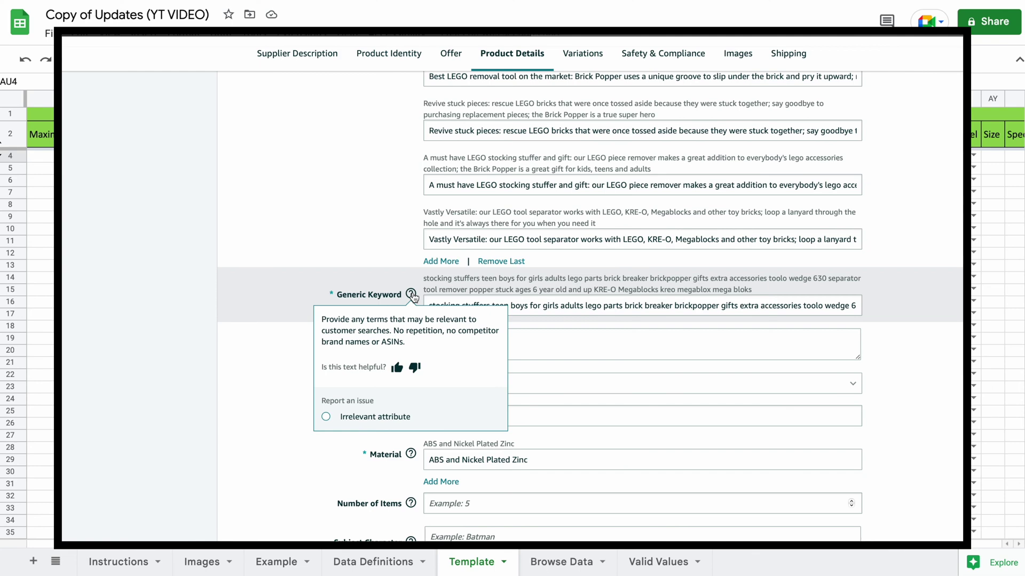
scroll(789, 158, "right", 10)
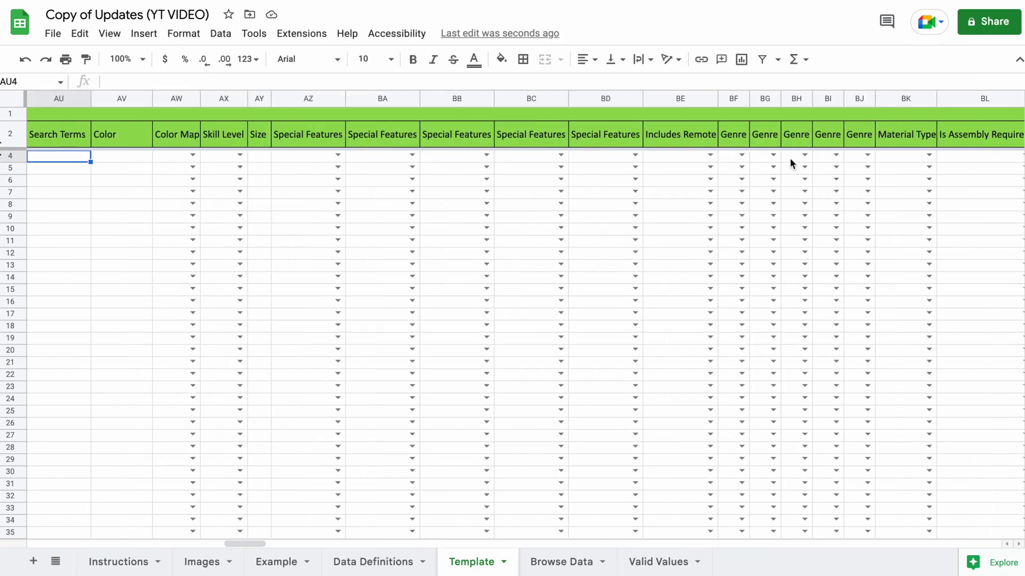
scroll(789, 158, "right", 15)
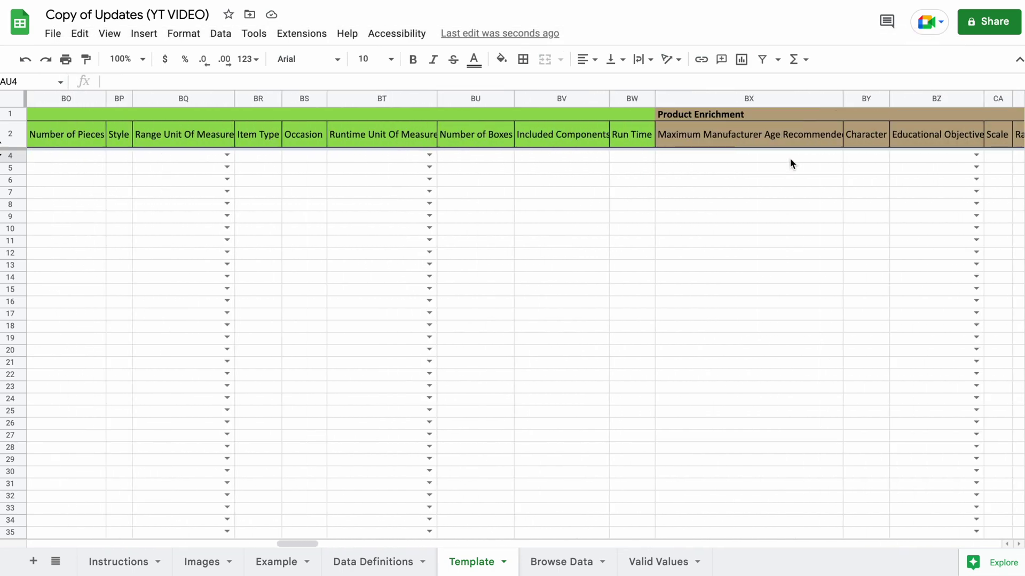
scroll(790, 164, "right", 20)
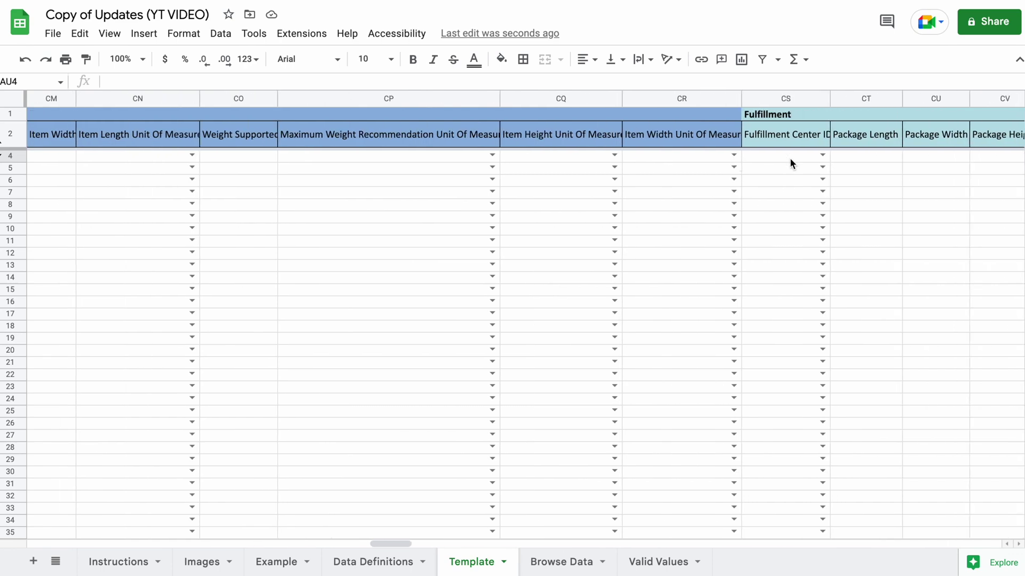
scroll(791, 163, "right", 20)
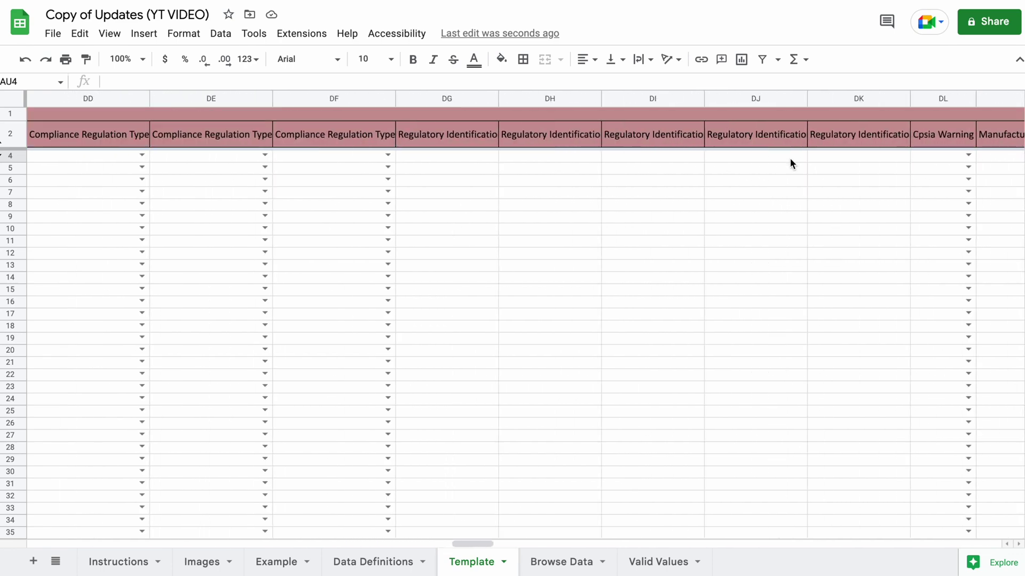
scroll(789, 158, "right", 20)
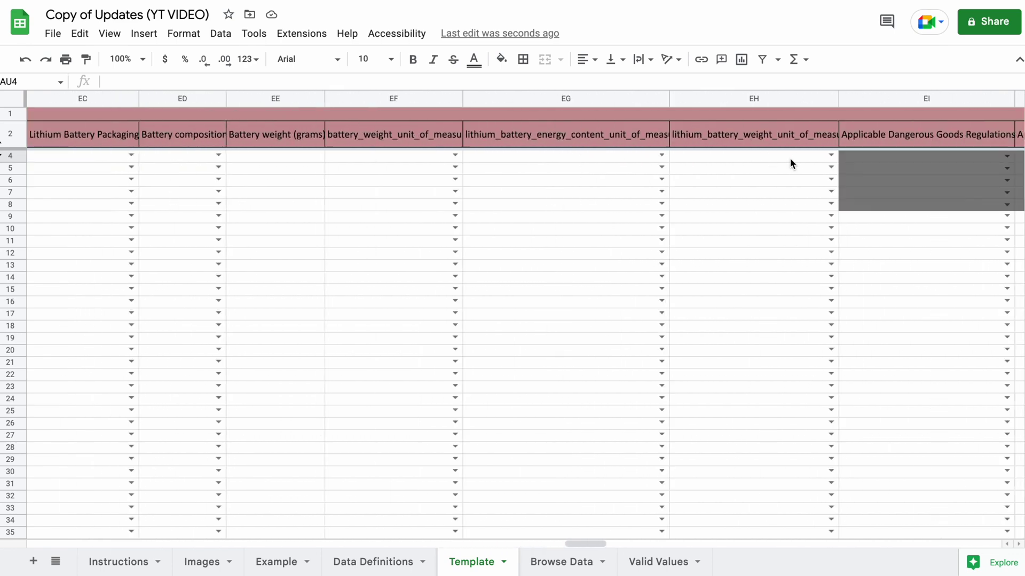
scroll(789, 158, "right", 20)
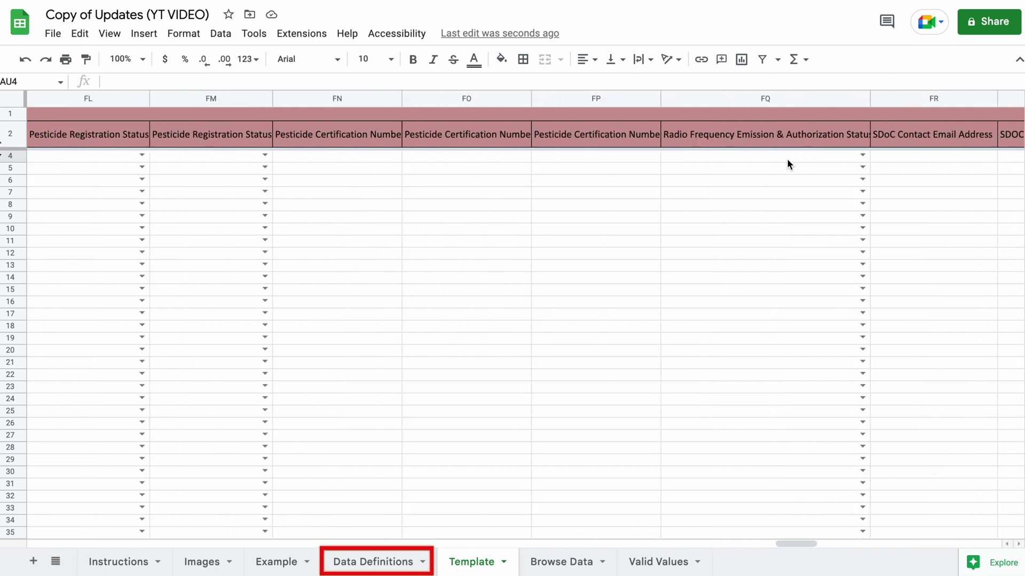
scroll(786, 163, "right", 20)
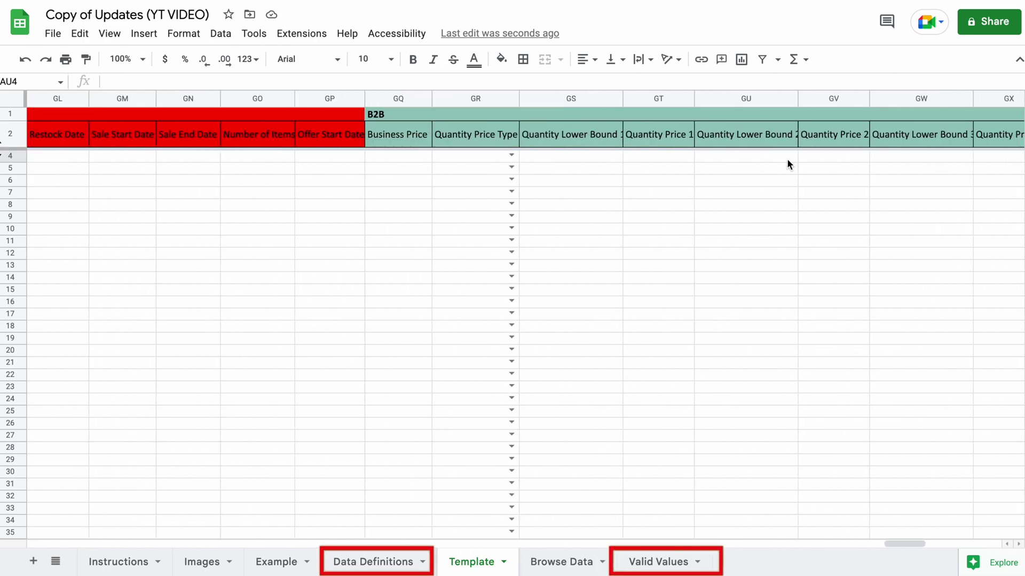
scroll(787, 162, "right", 20)
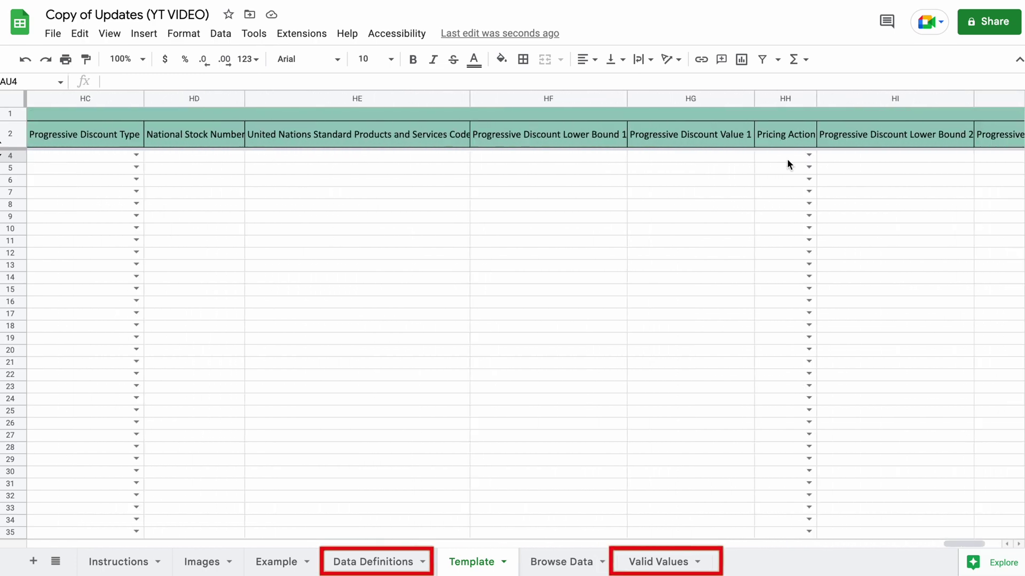
scroll(786, 159, "left", 20)
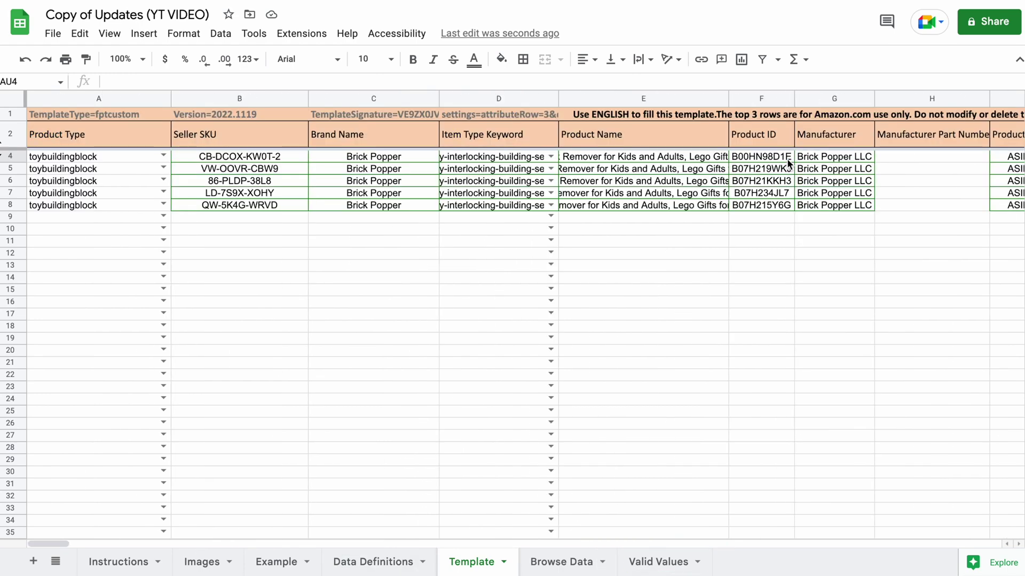
Step: Save the inventory sheet as an .xlsx workbook through File > Download
left_click(54, 34)
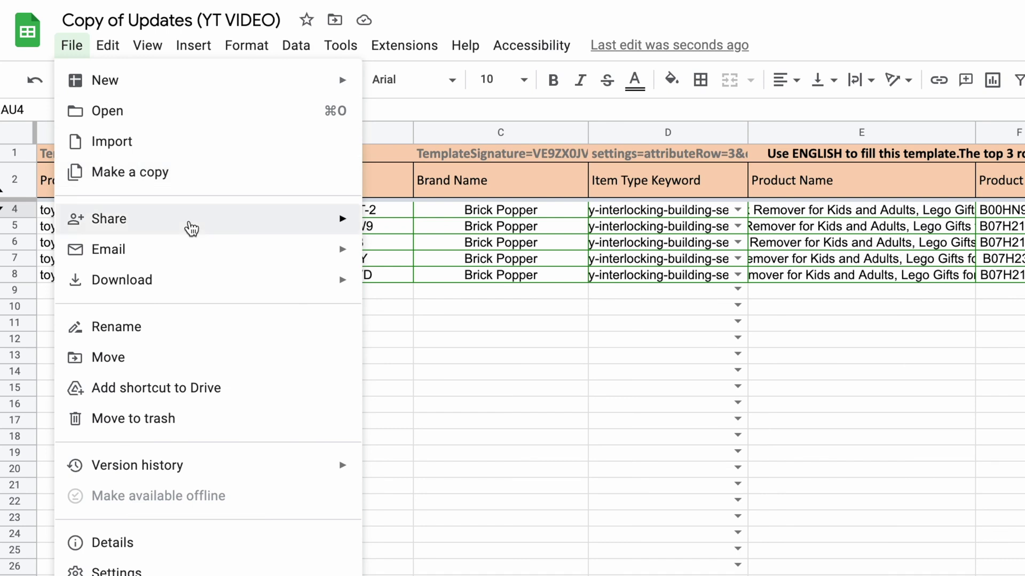
mouse_move(170, 248)
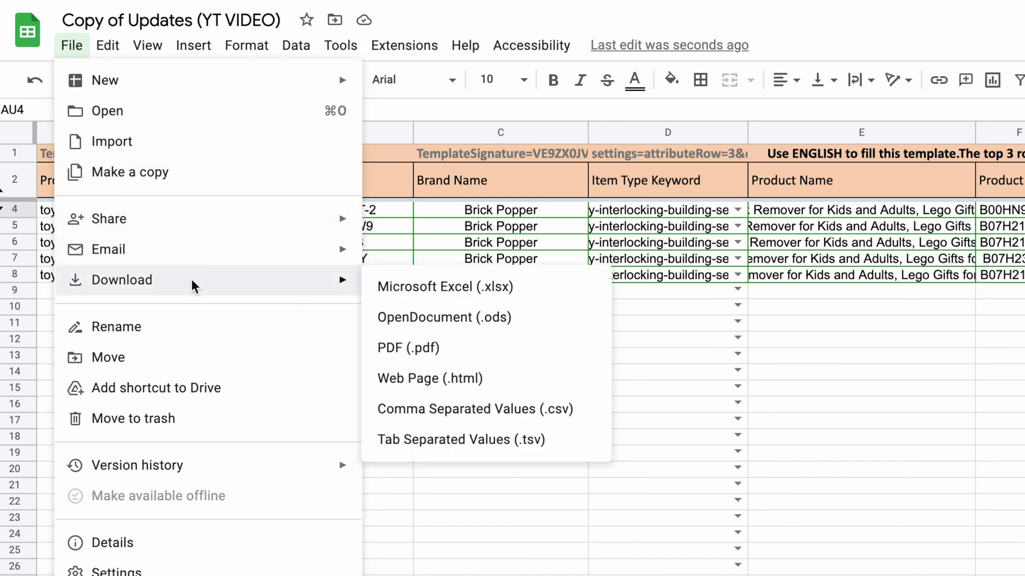
left_click(542, 287)
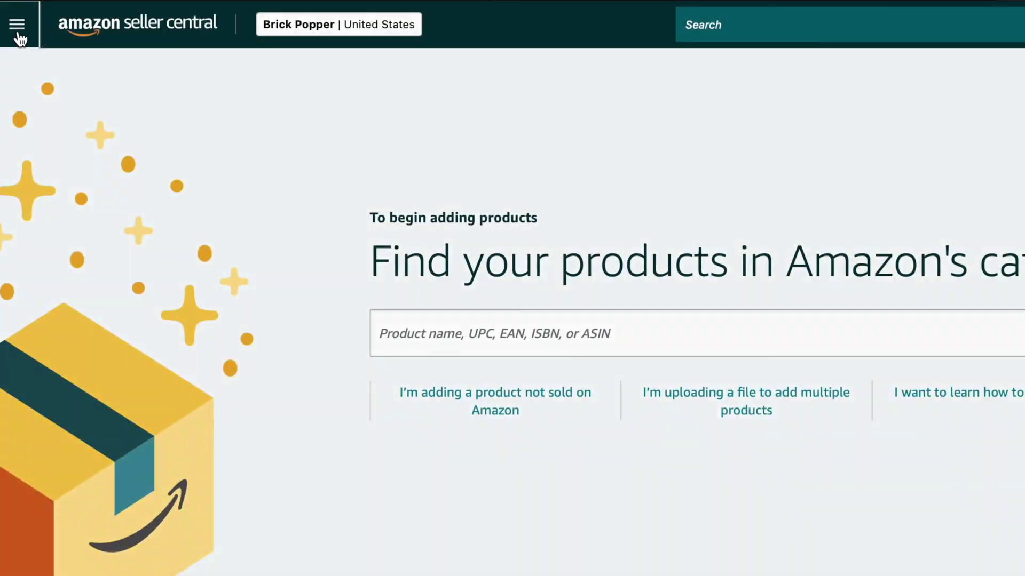
Step: Go to Catalog > Add Products via Upload, on the Upload your spreadsheet tab
left_click(16, 30)
mouse_move(121, 86)
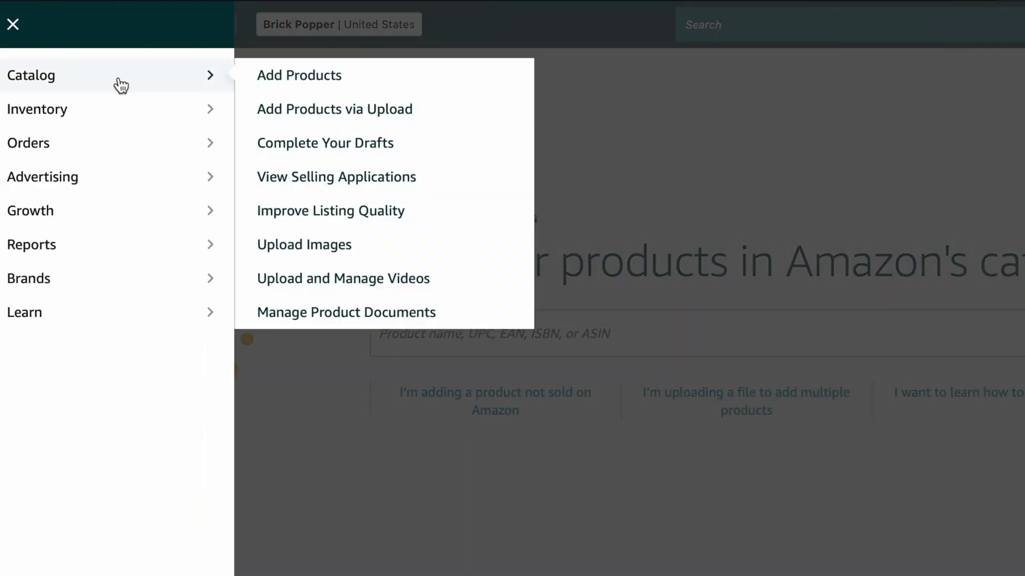
left_click(427, 113)
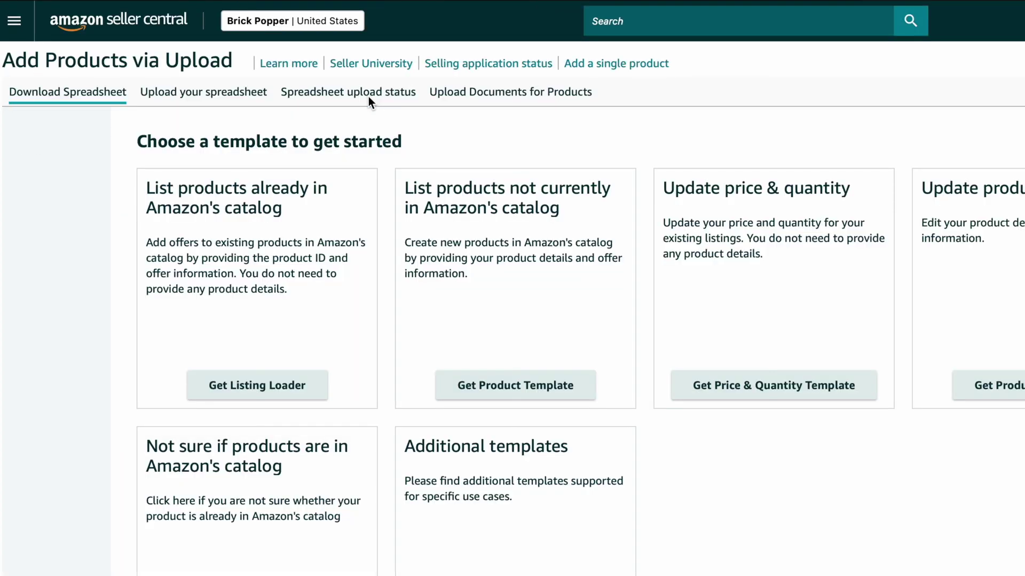
left_click(245, 95)
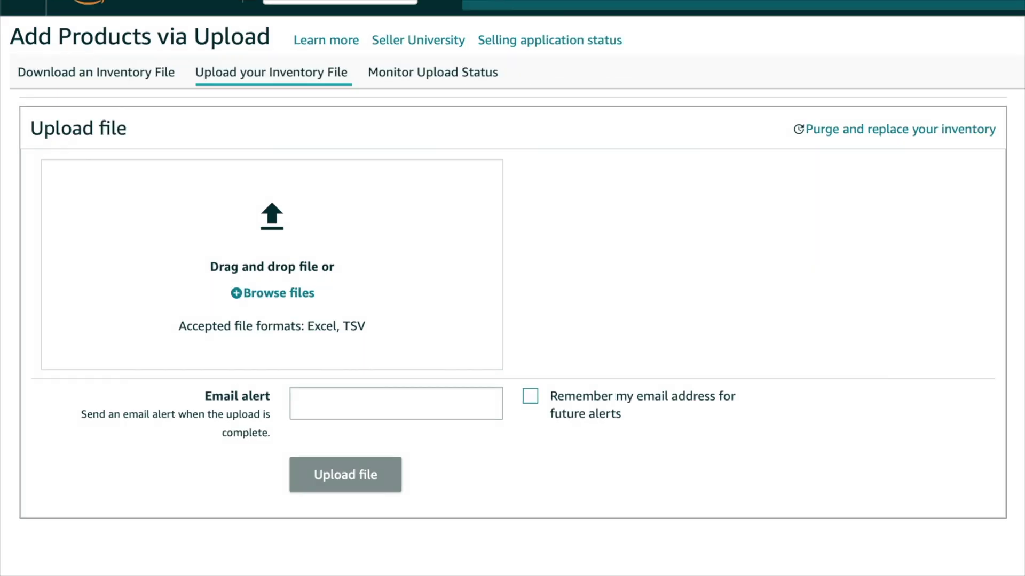
Step: Drop in Catnip Toys-3.xlsx, add an alert e-mail, and submit the file
left_click_drag(1014, 342, 398, 280)
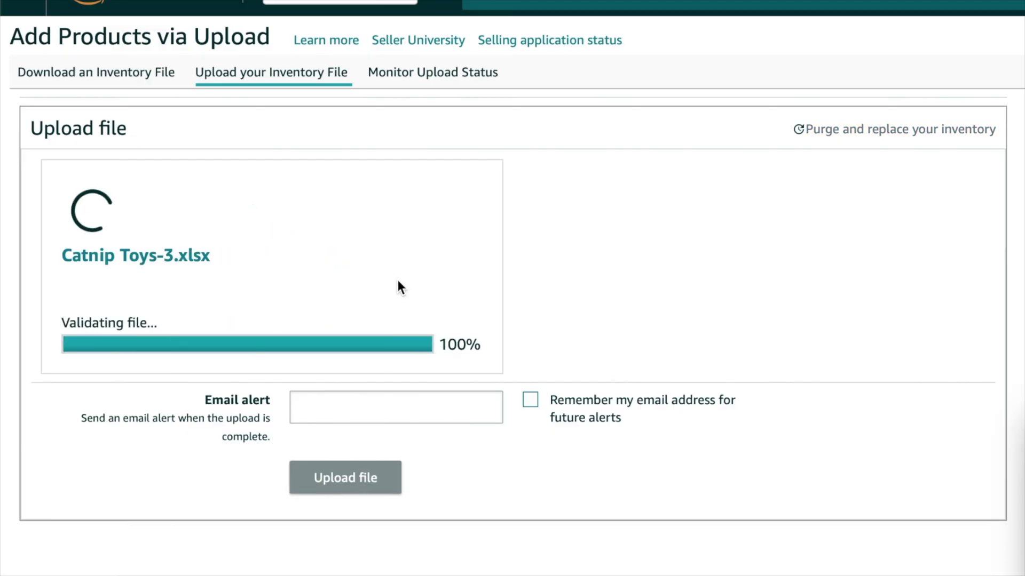
left_click(334, 408)
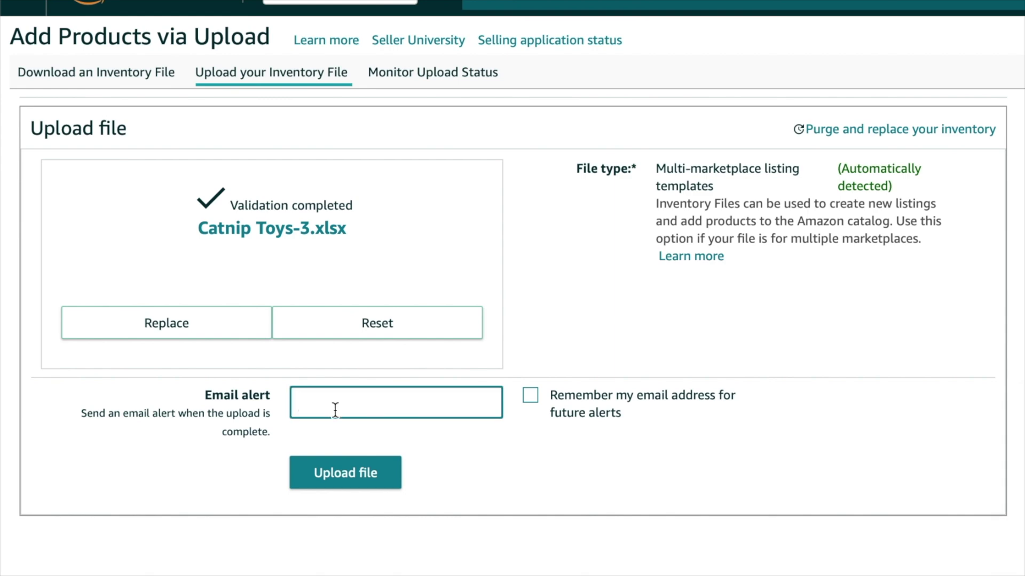
left_click(383, 483)
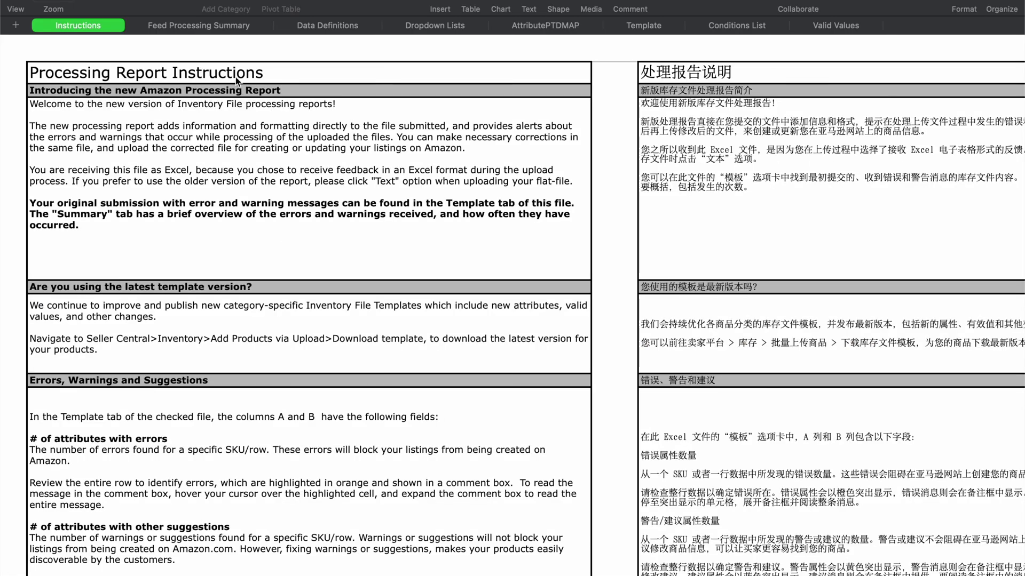
Step: Show the Feed Processing Summary sheet with error 20015 for an unsupported image type
left_click(210, 28)
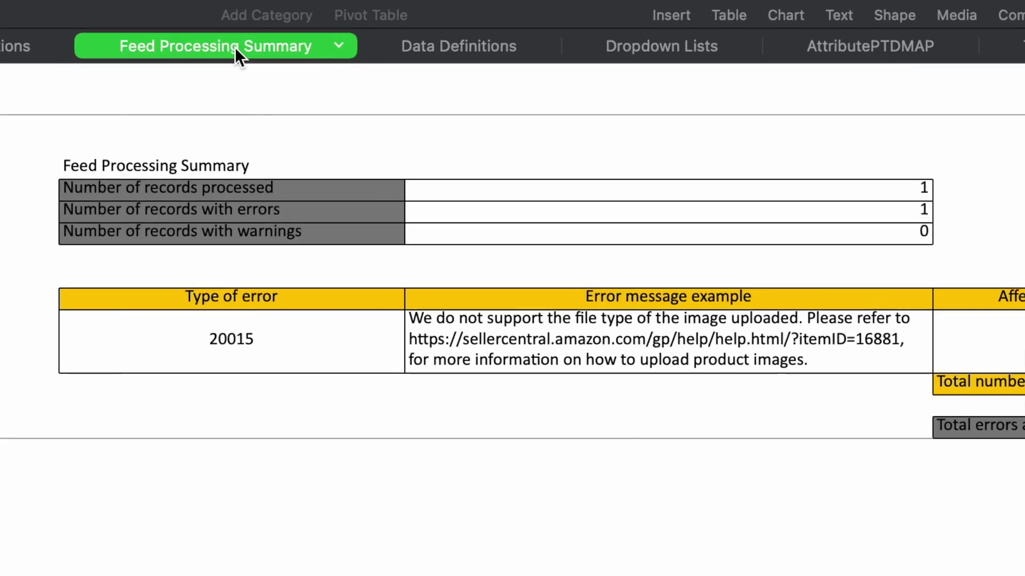